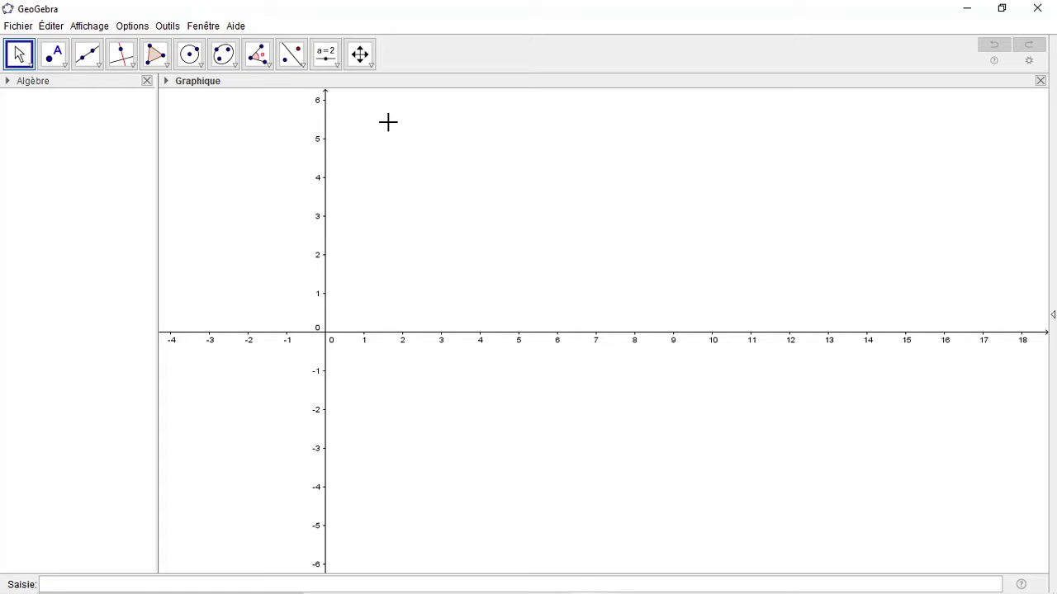
# Step: Check the program's version and licence information, and close that window
pyautogui.click(236, 31)
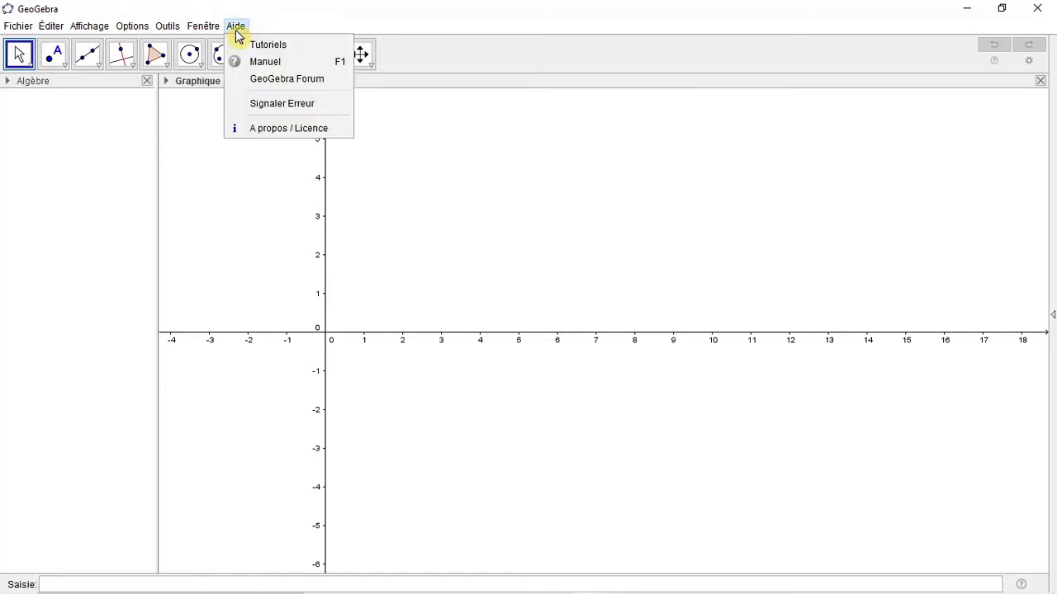
pyautogui.click(277, 137)
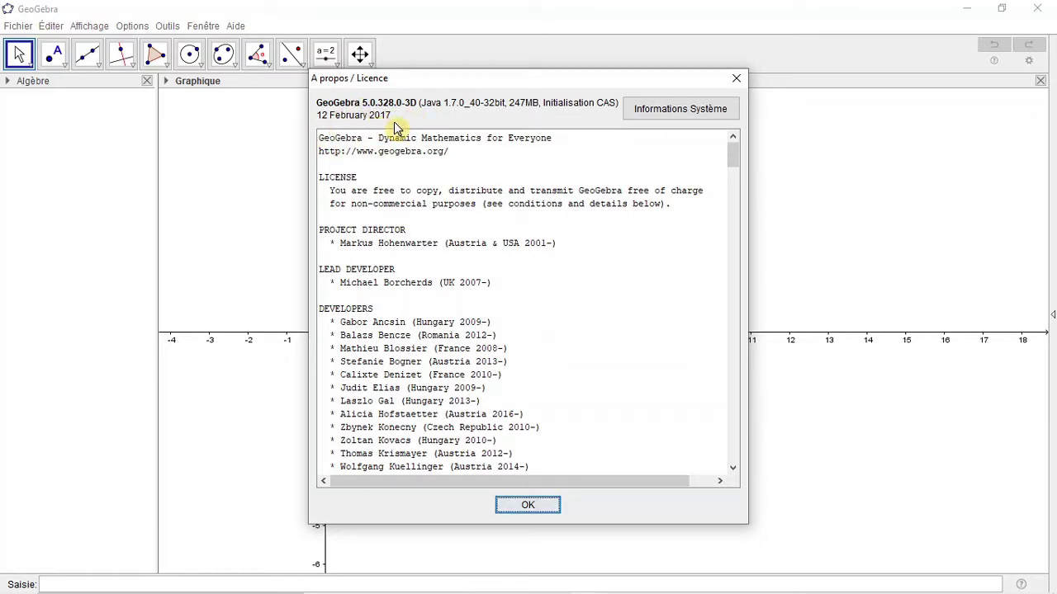
pyautogui.click(736, 79)
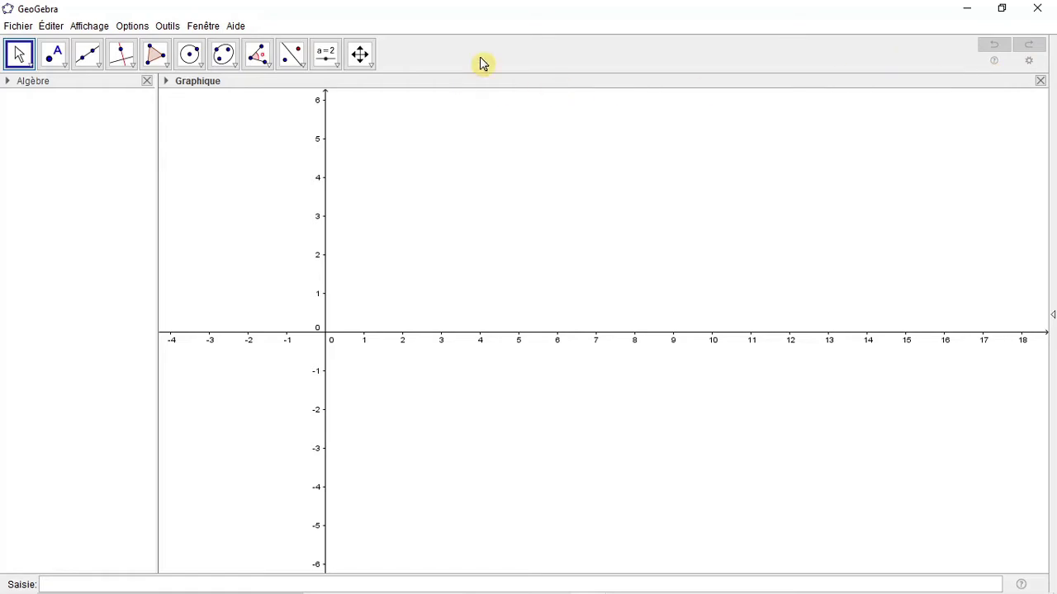
# Step: Show the spreadsheet view, widen it slightly, and paste the copied "notes" list into cells A1:A21
pyautogui.click(89, 28)
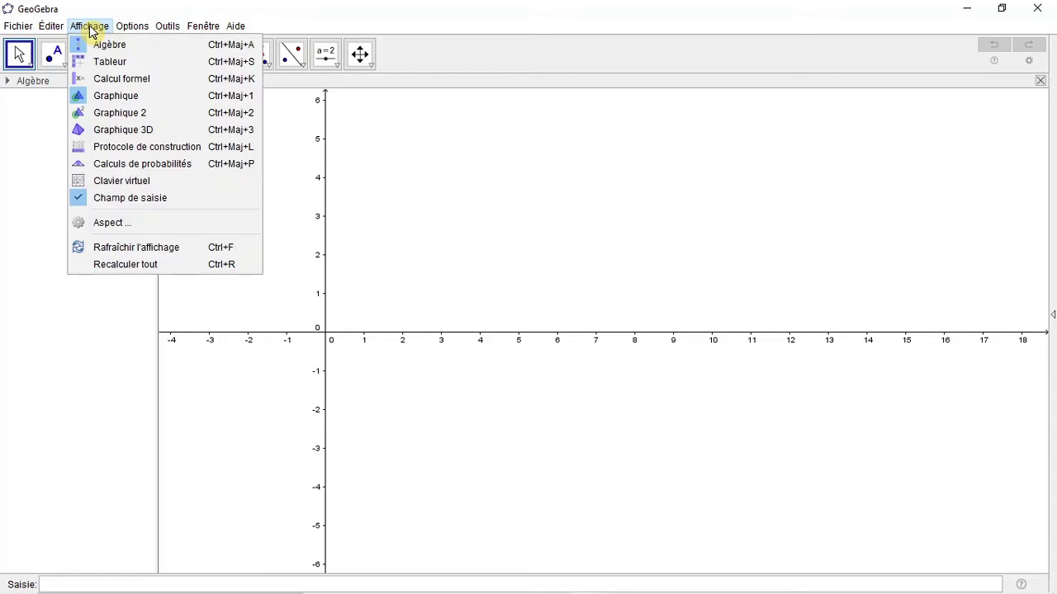
pyautogui.click(99, 66)
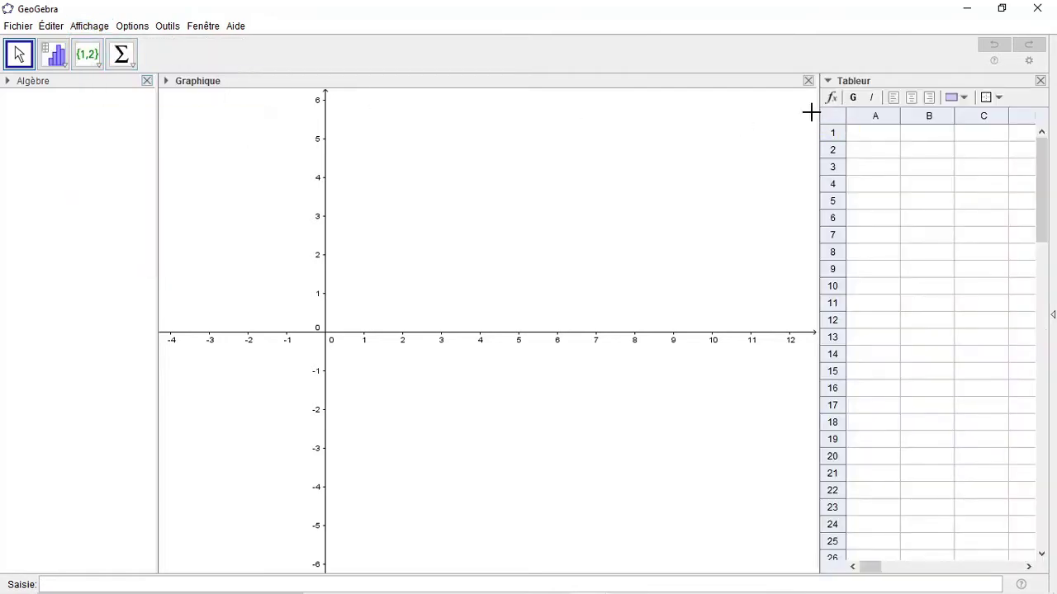
pyautogui.moveTo(817, 115); pyautogui.dragTo(797, 121)
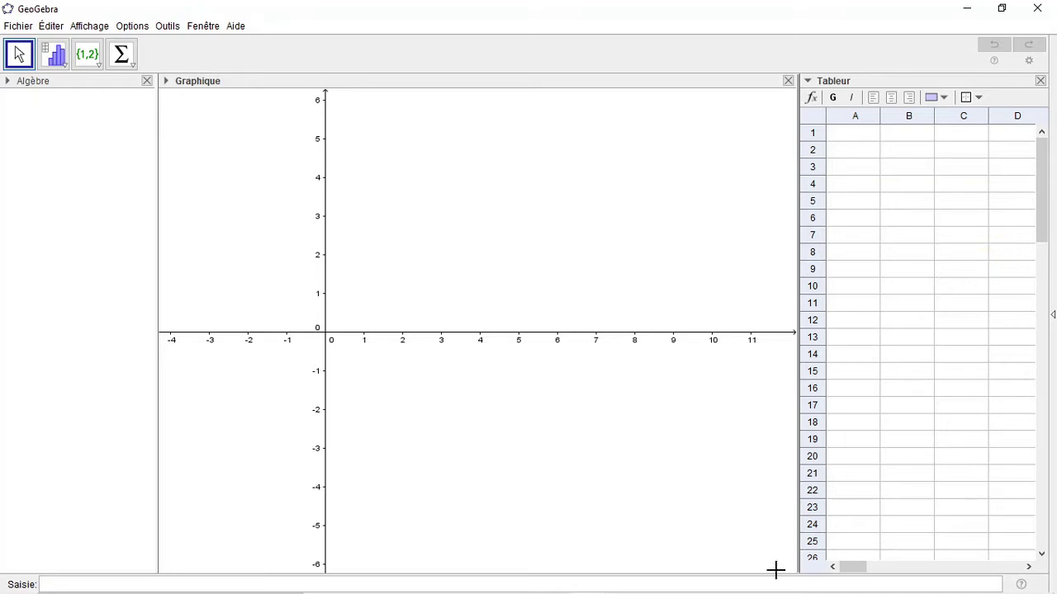
pyautogui.hotkey('ctrl', 'v')
pyautogui.click(924, 186)
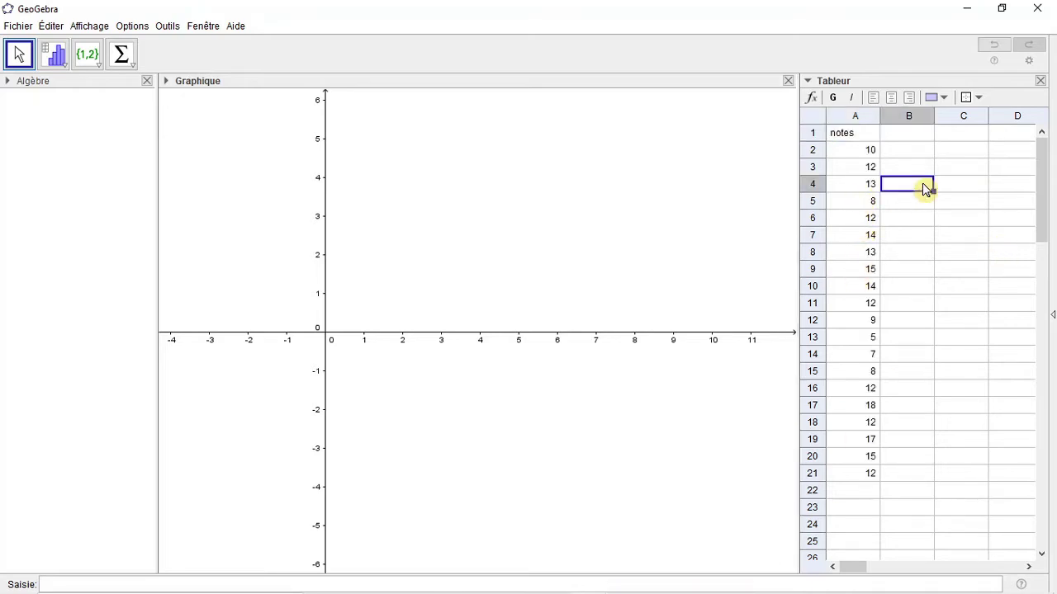
# Step: Centre the contents of cells A1:A21 and apply all borders to the range
pyautogui.click(855, 137)
pyautogui.moveTo(855, 142); pyautogui.dragTo(825, 482)
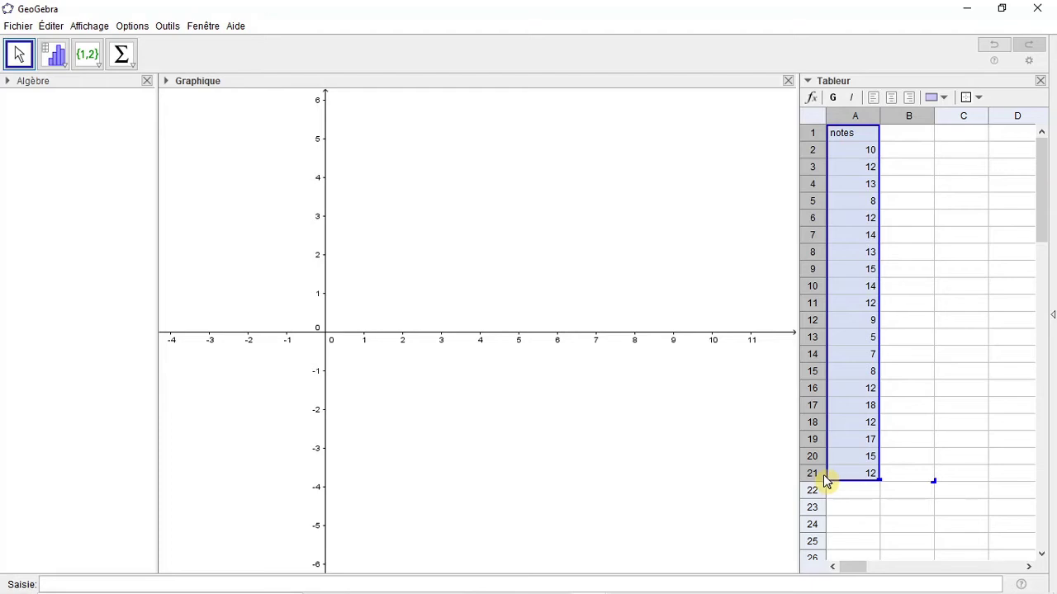
pyautogui.click(890, 98)
pyautogui.click(979, 98)
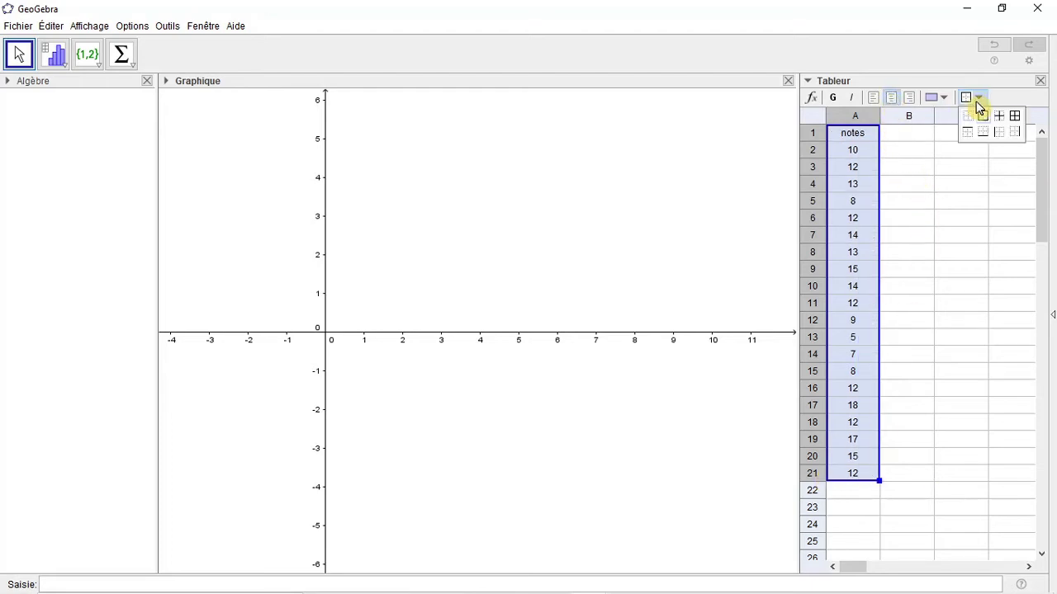
pyautogui.click(1015, 116)
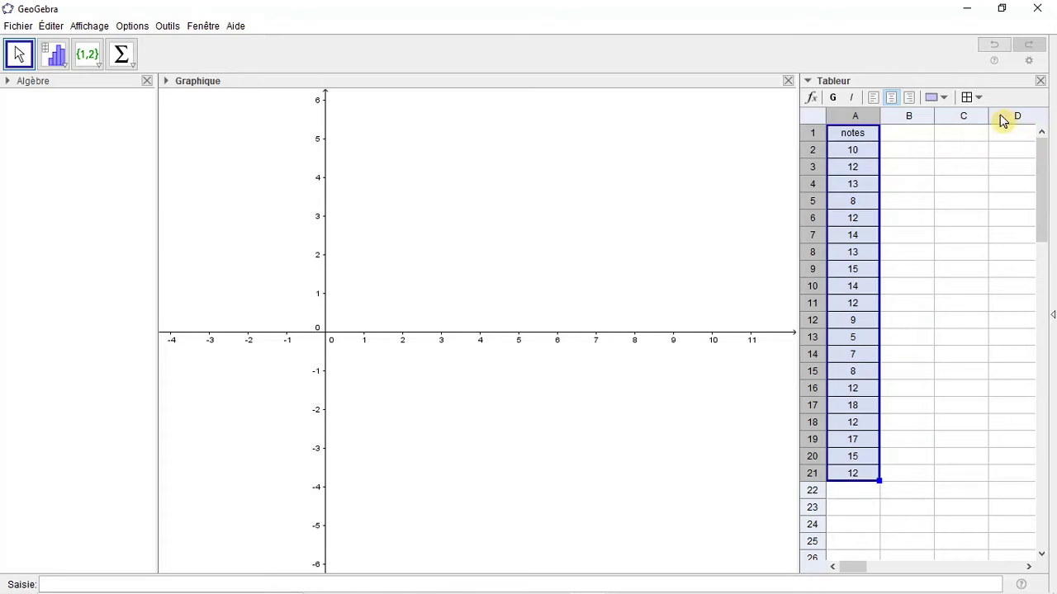
pyautogui.click(1007, 269)
# Step: Run a one-variable statistics analysis on cells A1:A21
pyautogui.moveTo(853, 139); pyautogui.dragTo(858, 518)
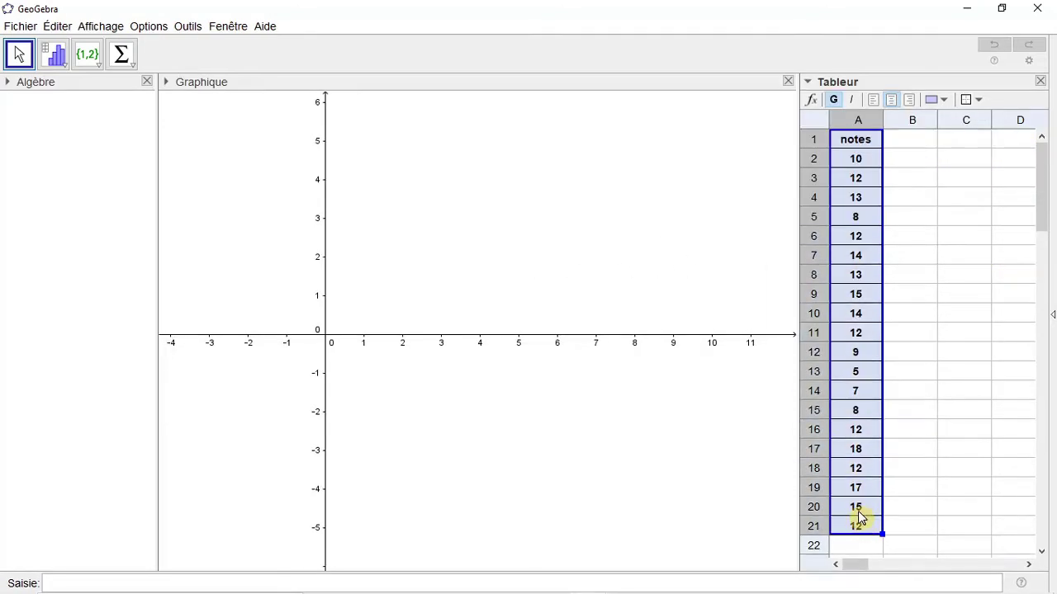
pyautogui.click(61, 69)
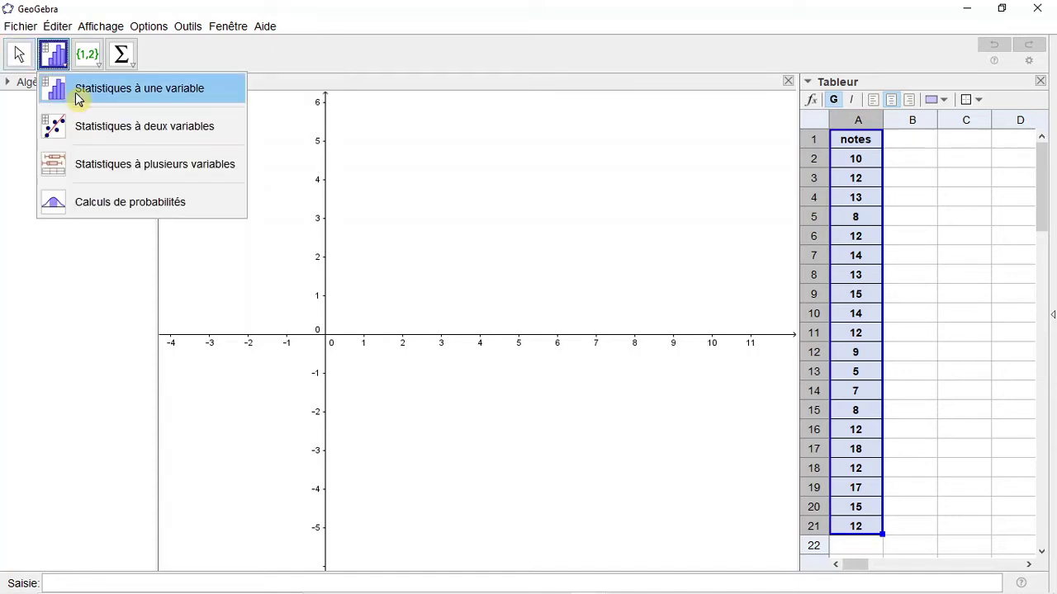
pyautogui.click(80, 98)
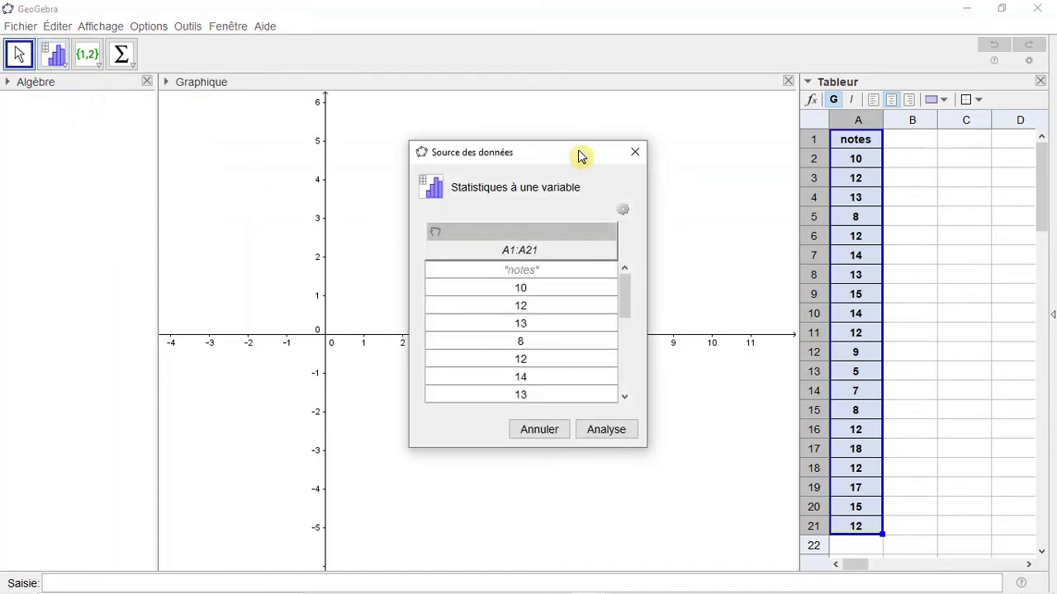
pyautogui.moveTo(580, 156); pyautogui.dragTo(498, 82)
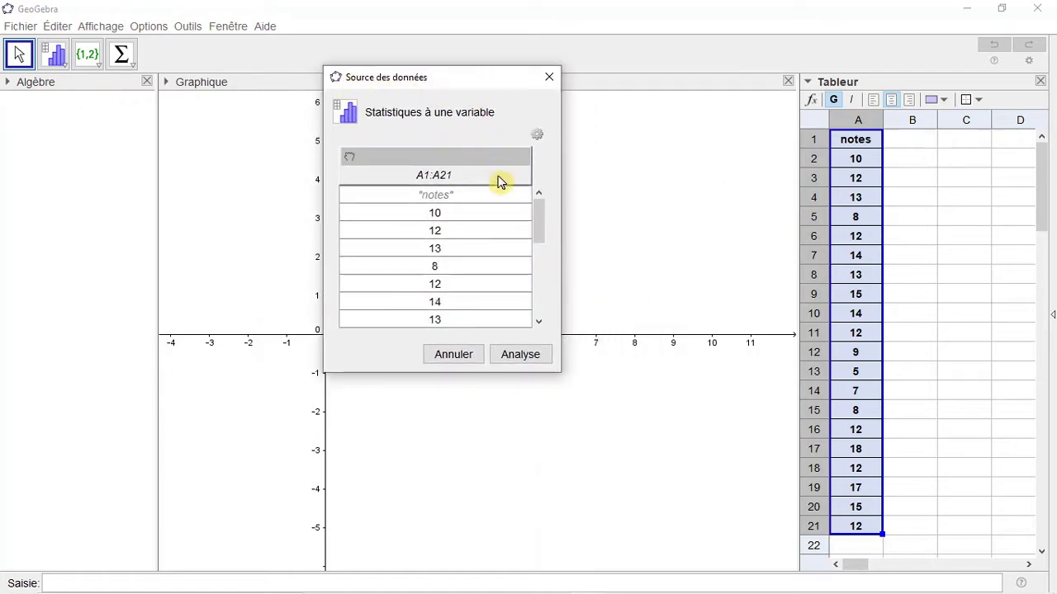
pyautogui.click(529, 360)
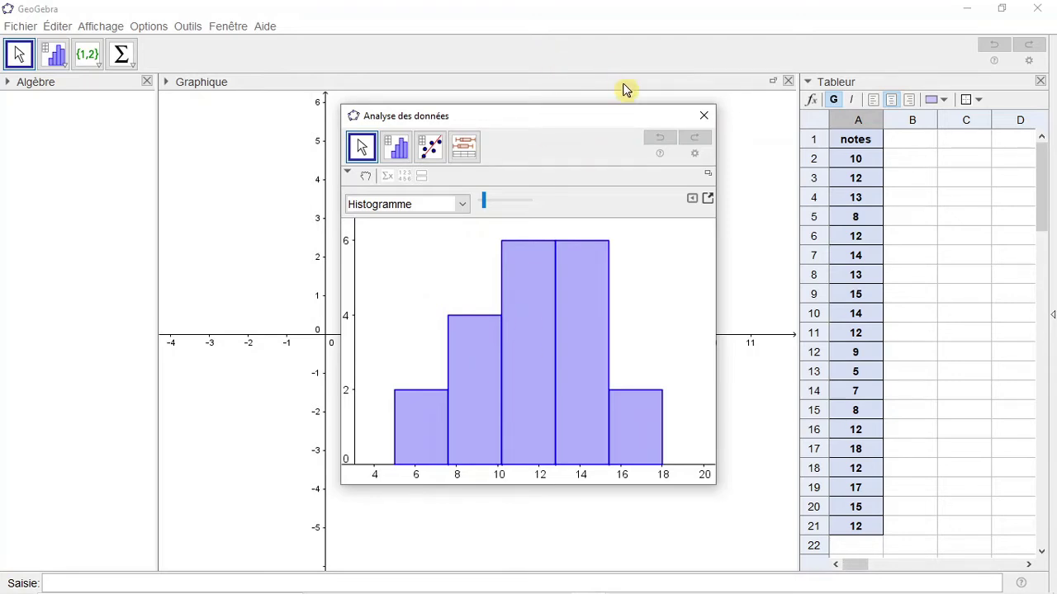
# Step: In a widened analysis window, divide the histogram into one-unit-wide classes and show a box plot as the second graph
pyautogui.moveTo(590, 125); pyautogui.dragTo(407, 113)
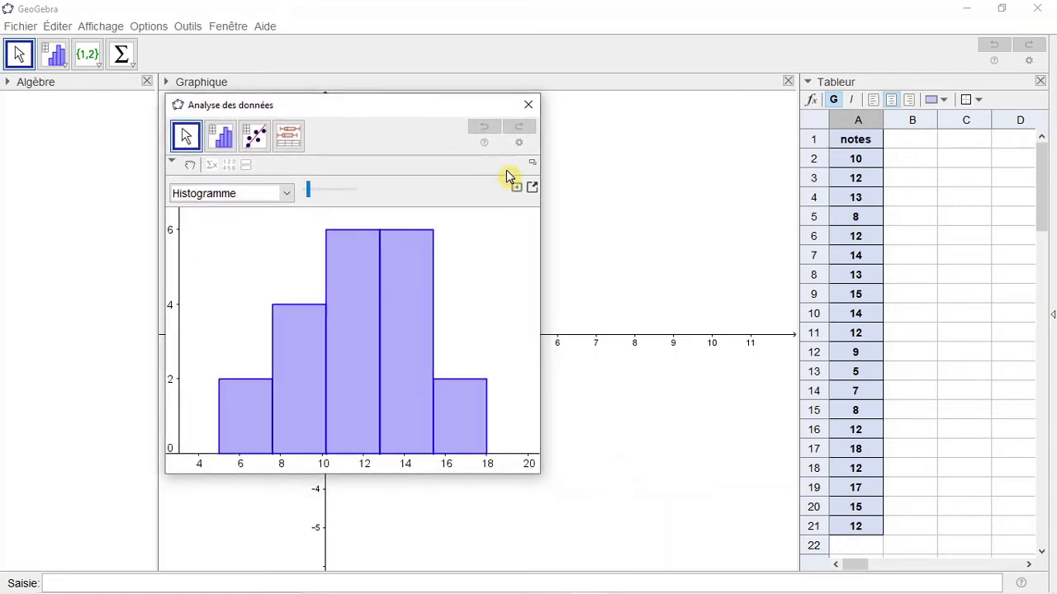
pyautogui.moveTo(540, 126); pyautogui.dragTo(741, 128)
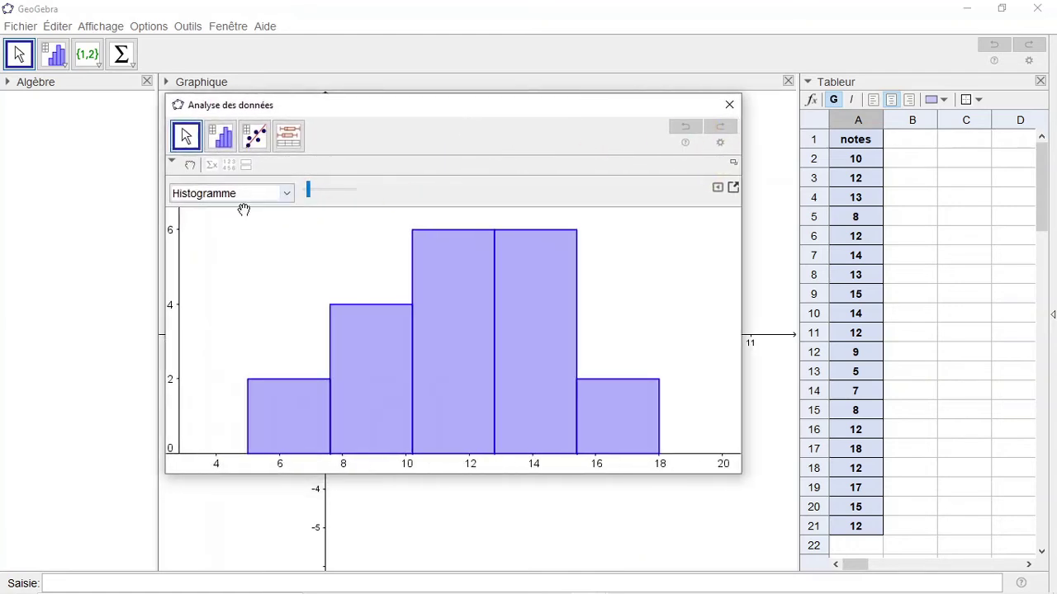
pyautogui.moveTo(308, 192); pyautogui.dragTo(336, 197)
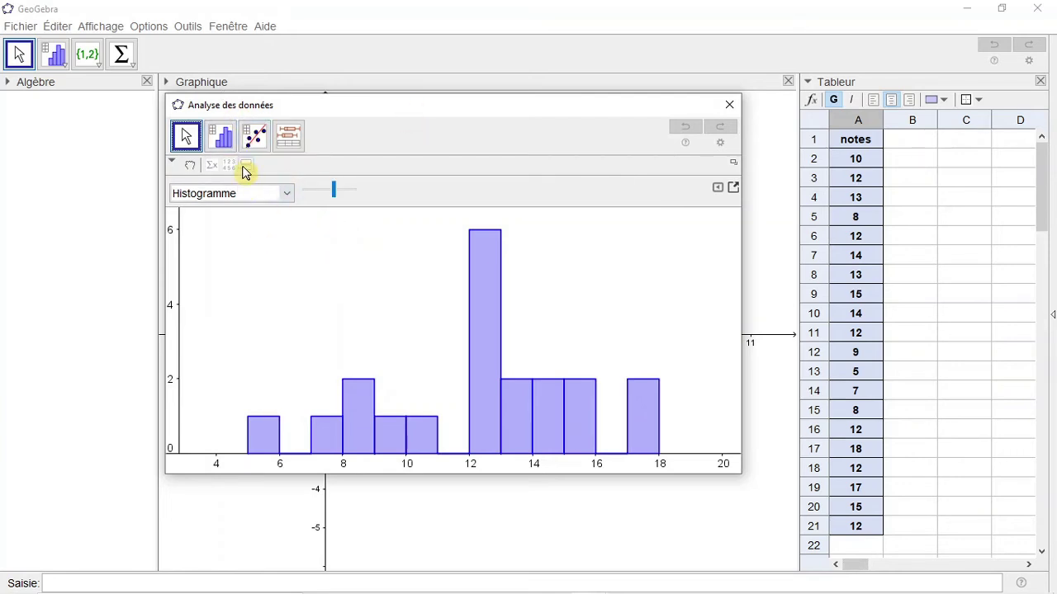
pyautogui.click(247, 166)
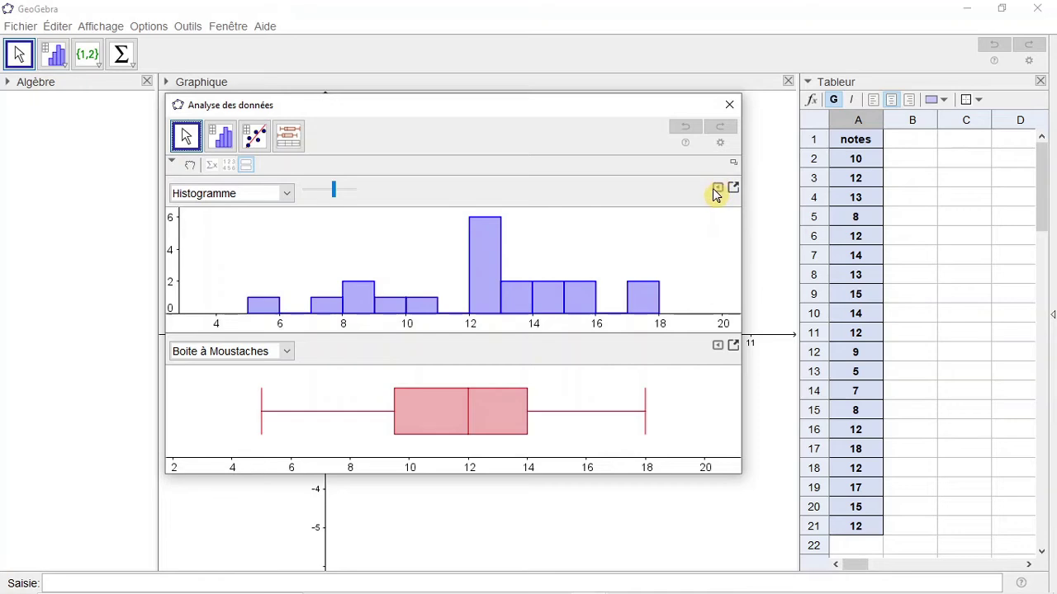
# Step: Display the grid on the histogram and turn off its automatic dimensions
pyautogui.click(717, 190)
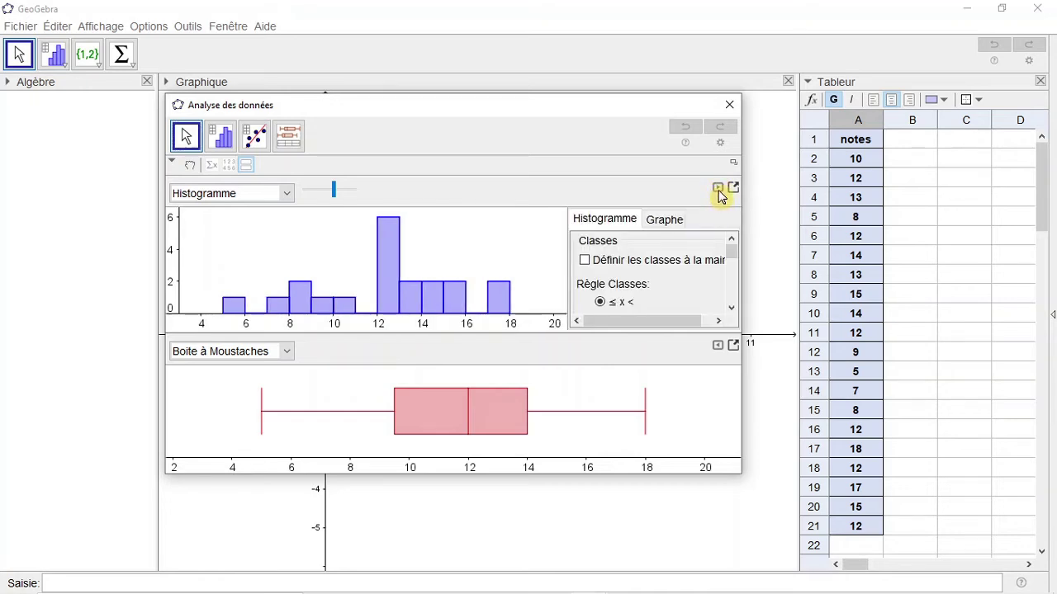
pyautogui.click(666, 223)
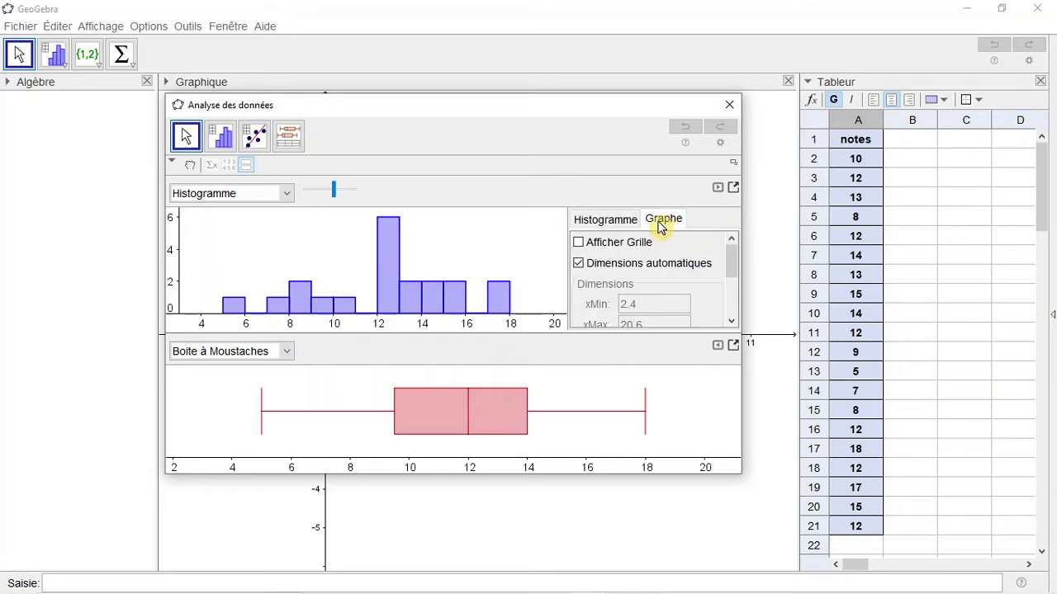
pyautogui.click(580, 244)
pyautogui.click(580, 264)
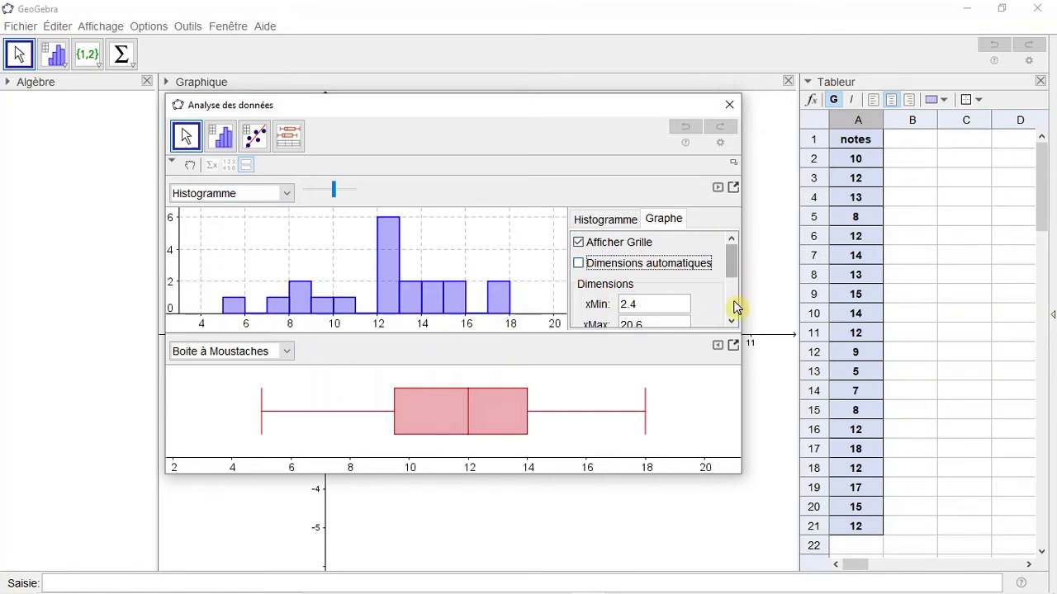
pyautogui.moveTo(732, 269); pyautogui.dragTo(731, 290)
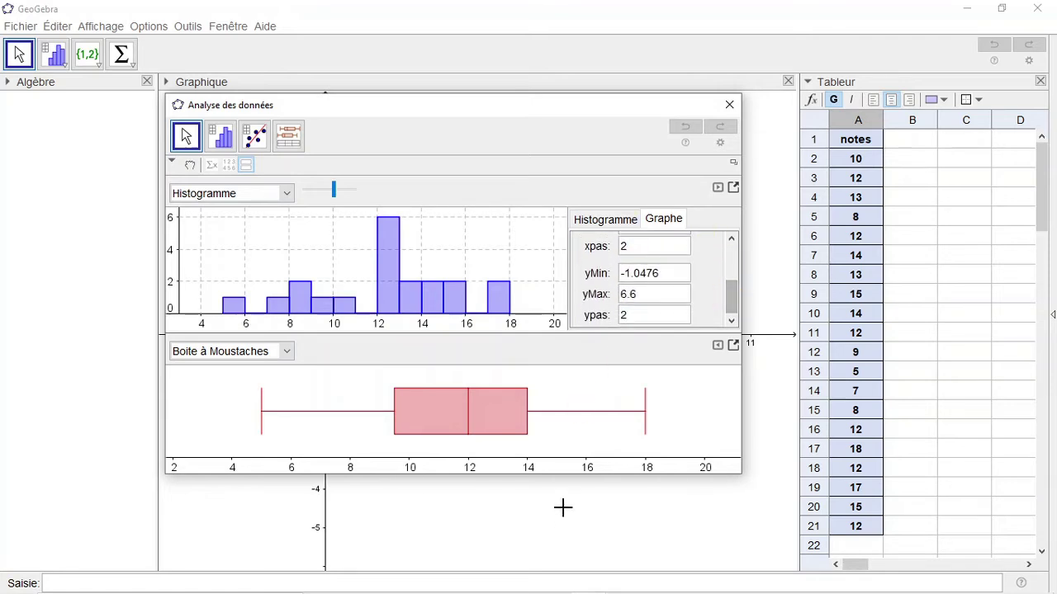
# Step: Make the data analysis window taller and give the histogram more height above the box plot
pyautogui.moveTo(558, 475); pyautogui.dragTo(561, 591)
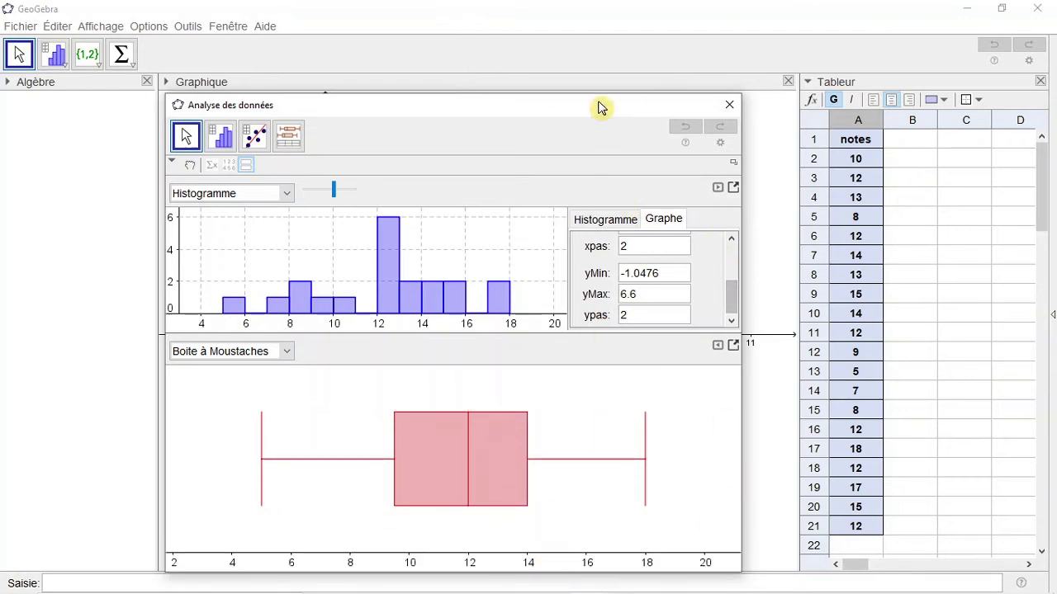
pyautogui.moveTo(598, 94); pyautogui.dragTo(586, 31)
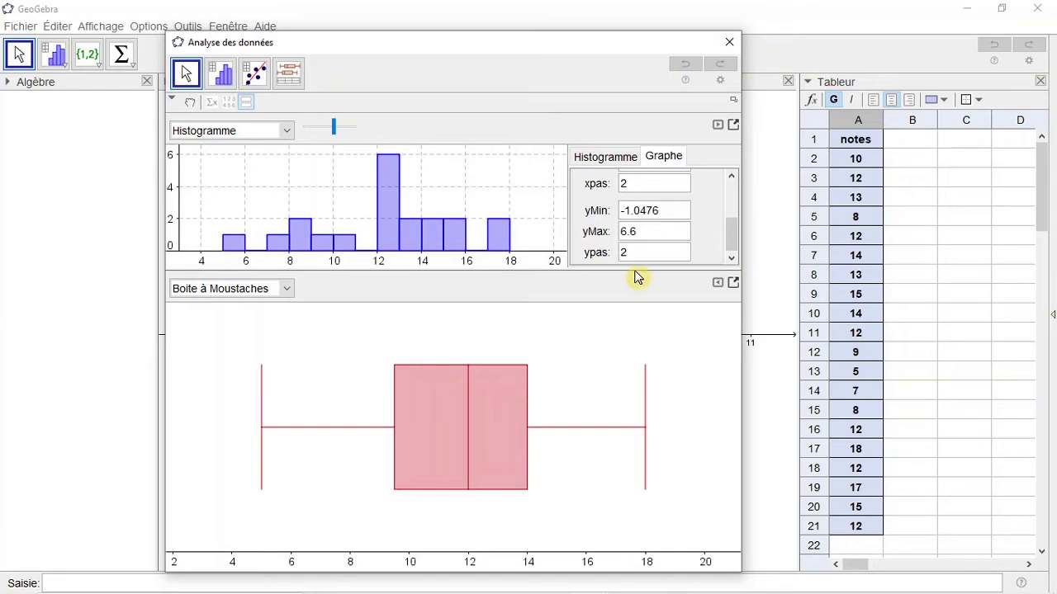
pyautogui.moveTo(633, 271); pyautogui.dragTo(632, 364)
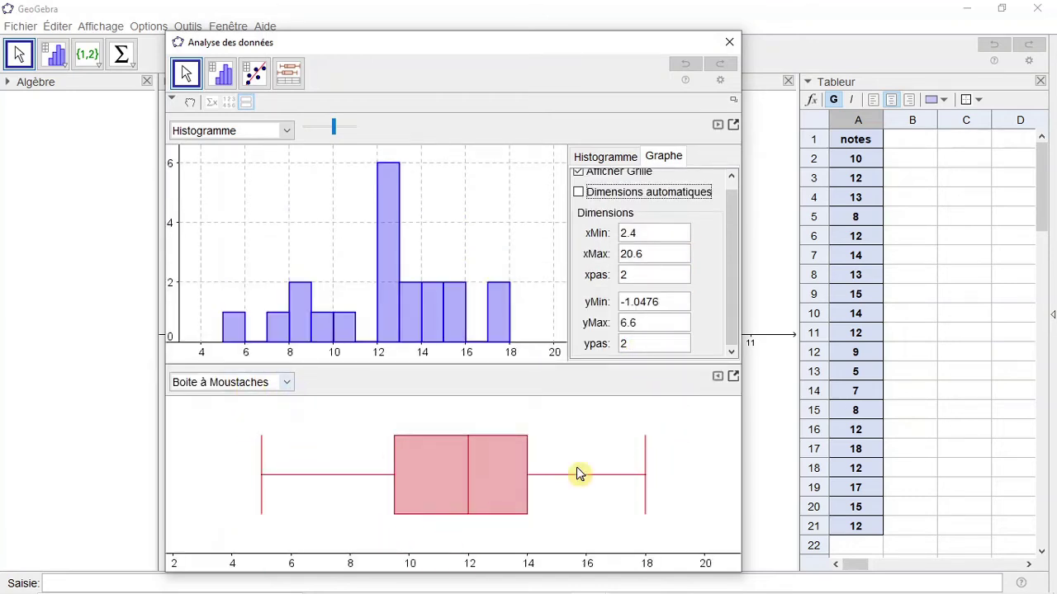
# Step: Display the grid on the box plot, turn off its automatic dimensions and set the x step to 0.5
pyautogui.click(716, 376)
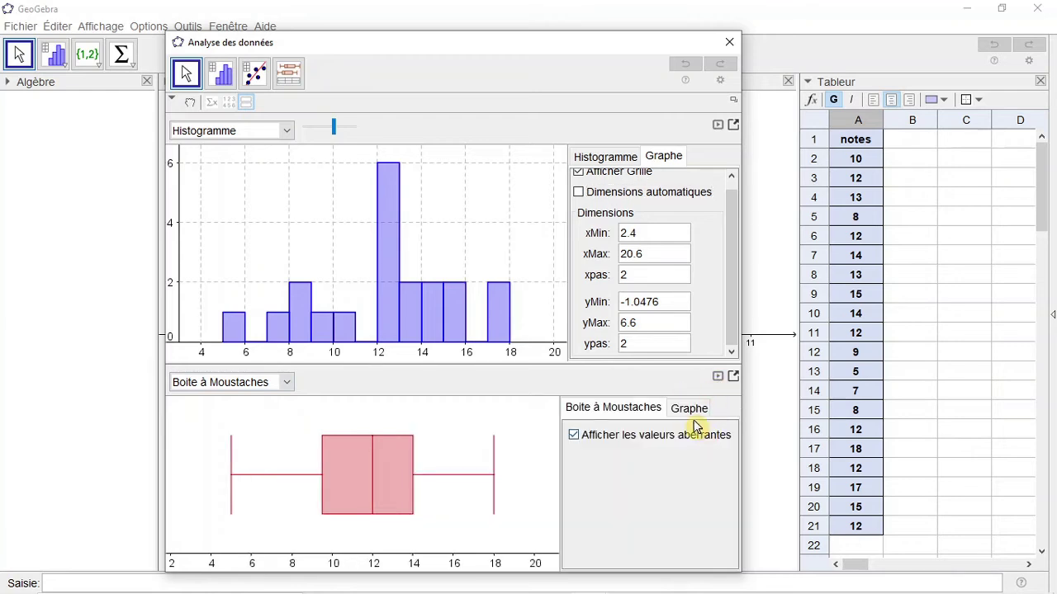
pyautogui.click(691, 408)
pyautogui.click(577, 431)
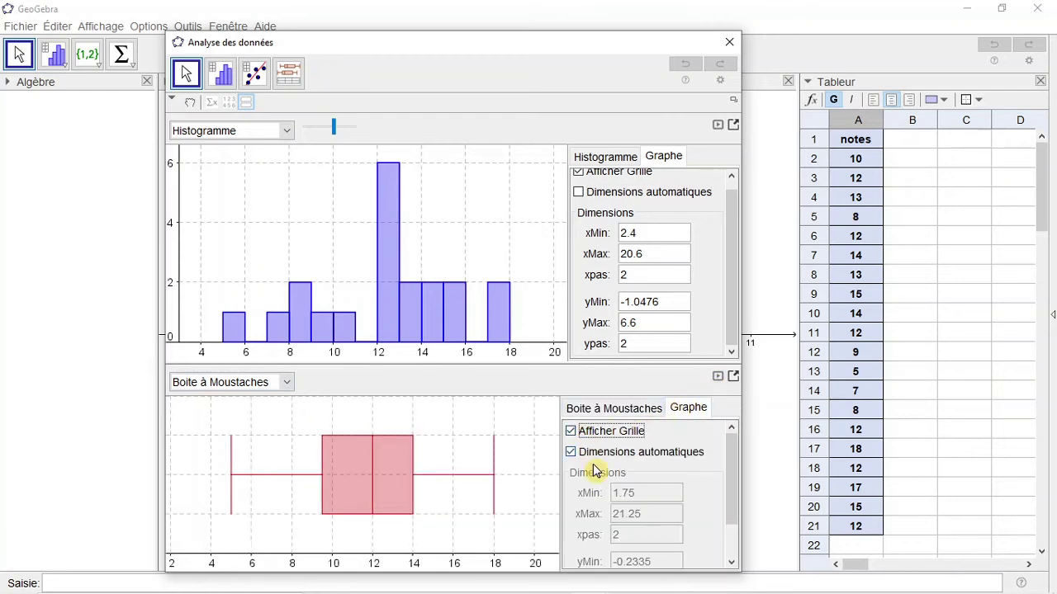
pyautogui.click(589, 453)
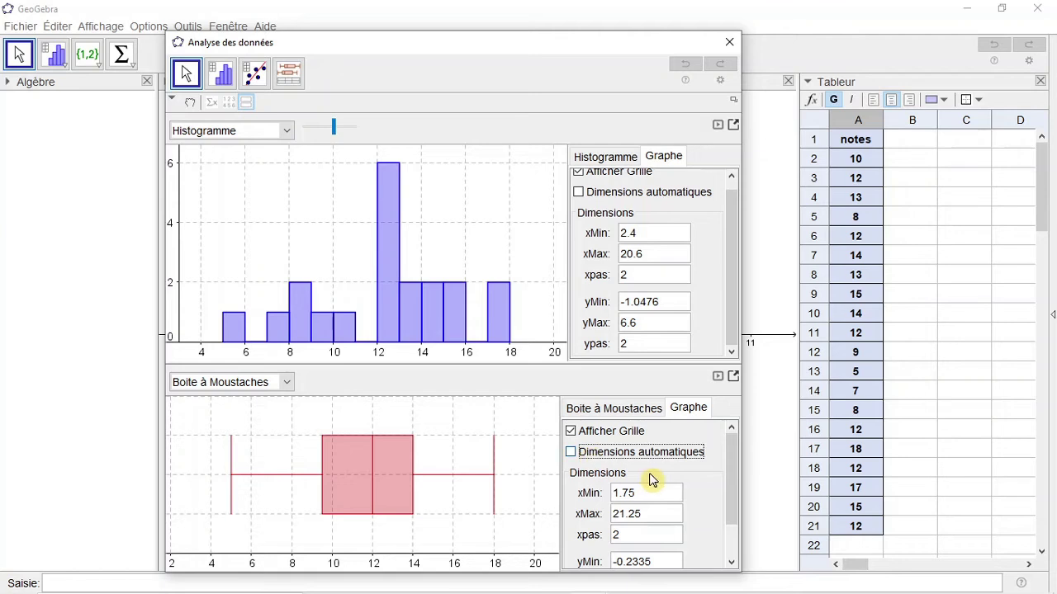
pyautogui.click(638, 536)
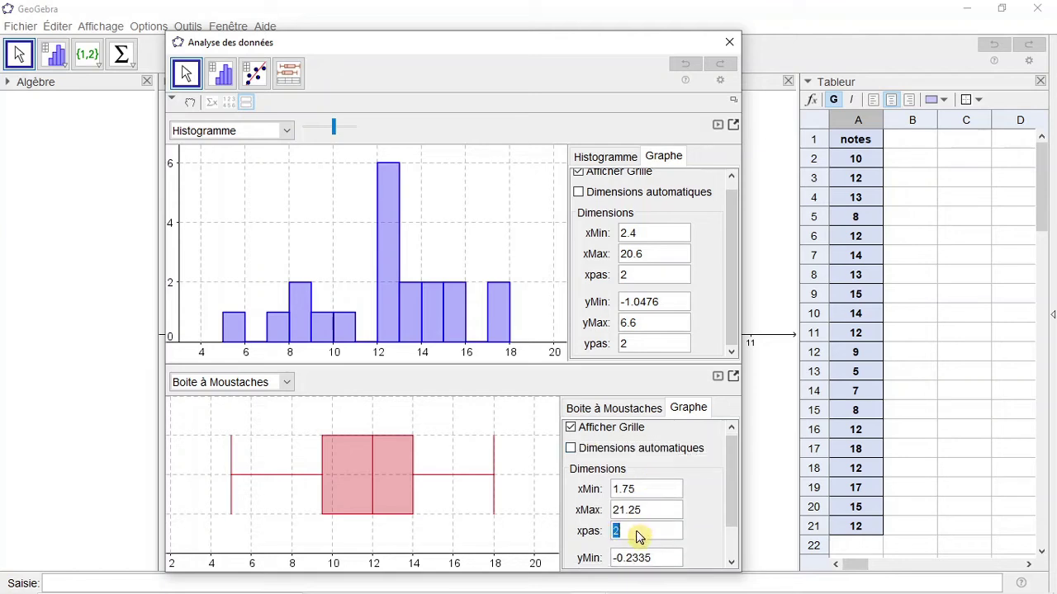
pyautogui.write('0.5')
pyautogui.press('Return')
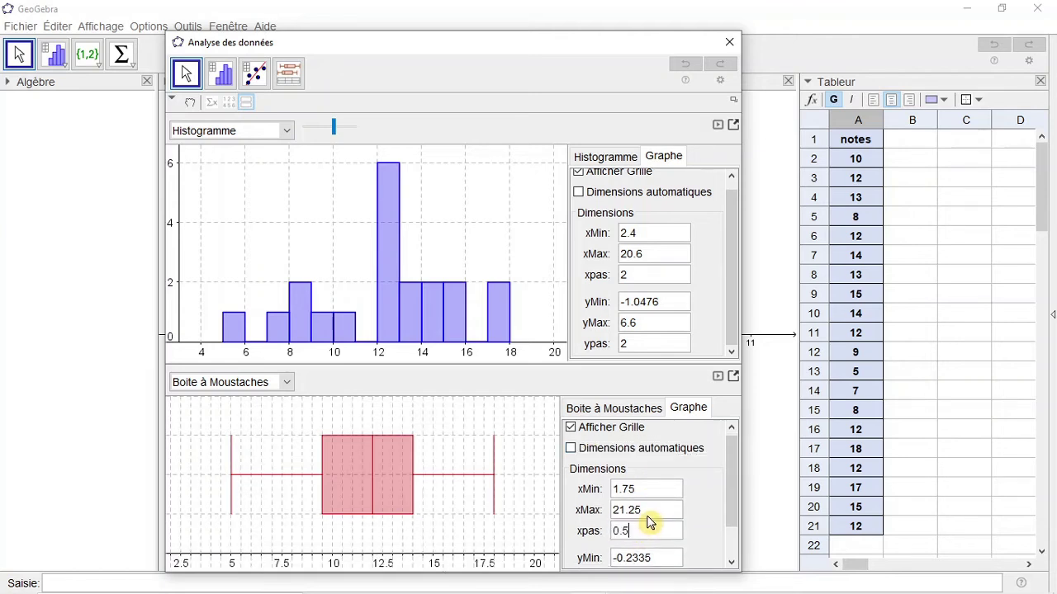
# Step: Show the statistics summary beside the graphs in a narrower pane, examine it, and close the data analysis window
pyautogui.click(211, 104)
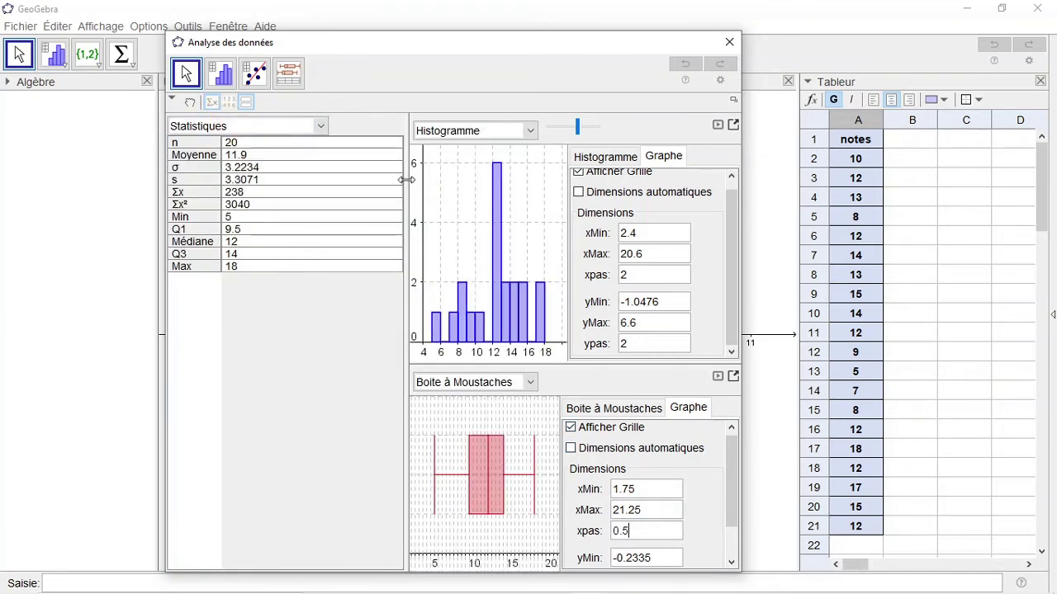
pyautogui.moveTo(333, 196); pyautogui.dragTo(329, 198)
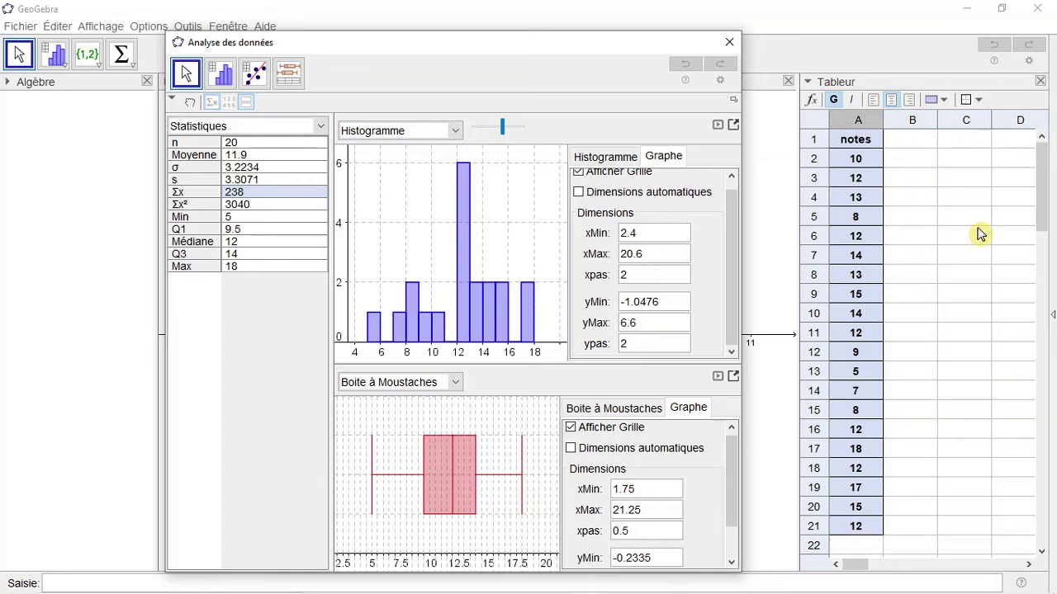
pyautogui.click(728, 42)
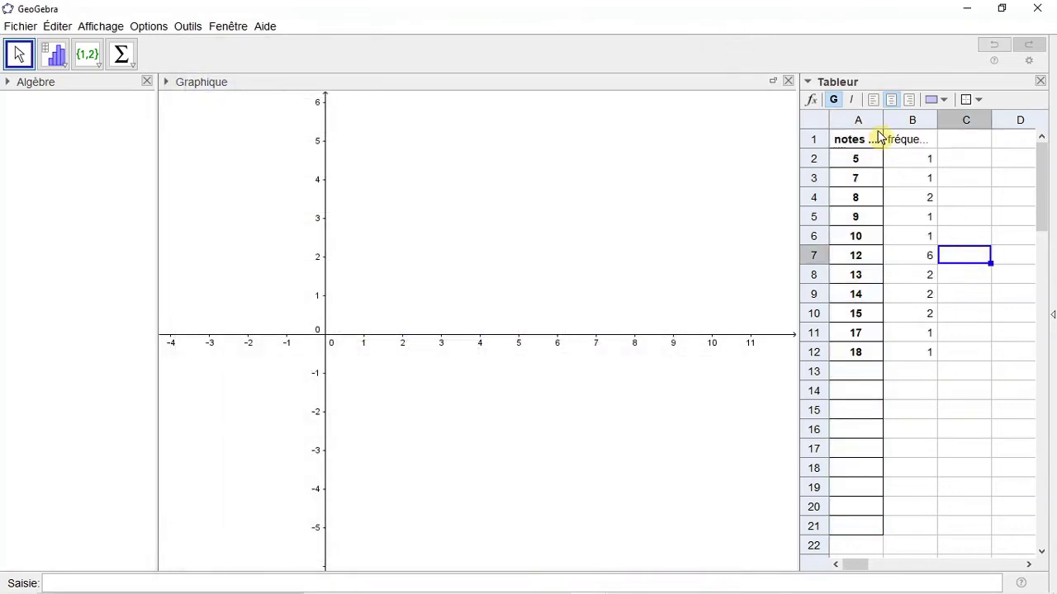
# Step: Widen spreadsheet column A to fit its full header "notes sur 20"
pyautogui.moveTo(882, 122); pyautogui.dragTo(920, 118)
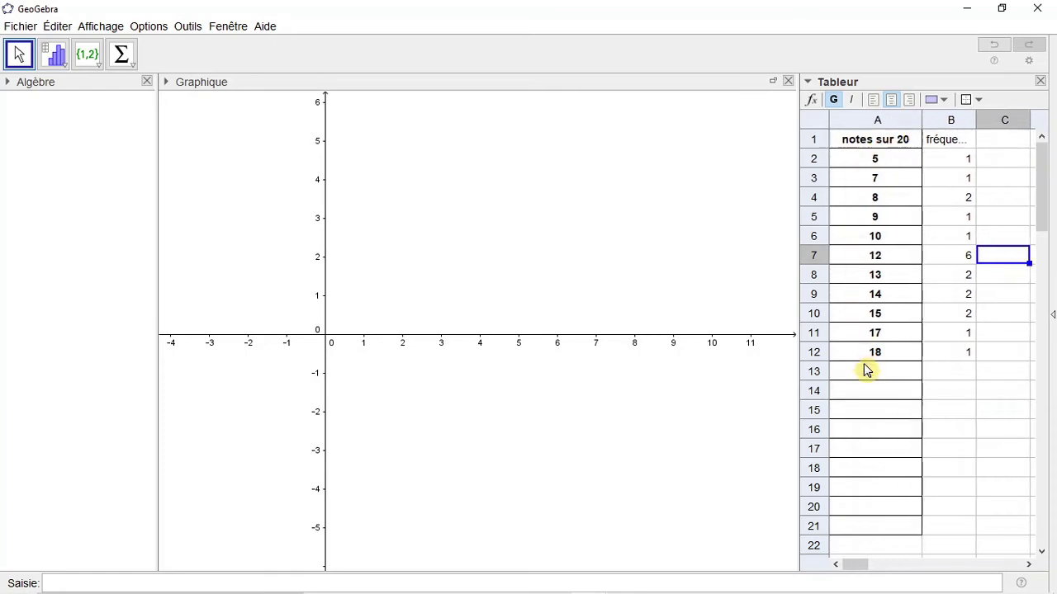
# Step: Widen spreadsheet column B to fit its full header "fréquences" and centre the contents of cells A1:B12
pyautogui.moveTo(972, 124); pyautogui.dragTo(1001, 113)
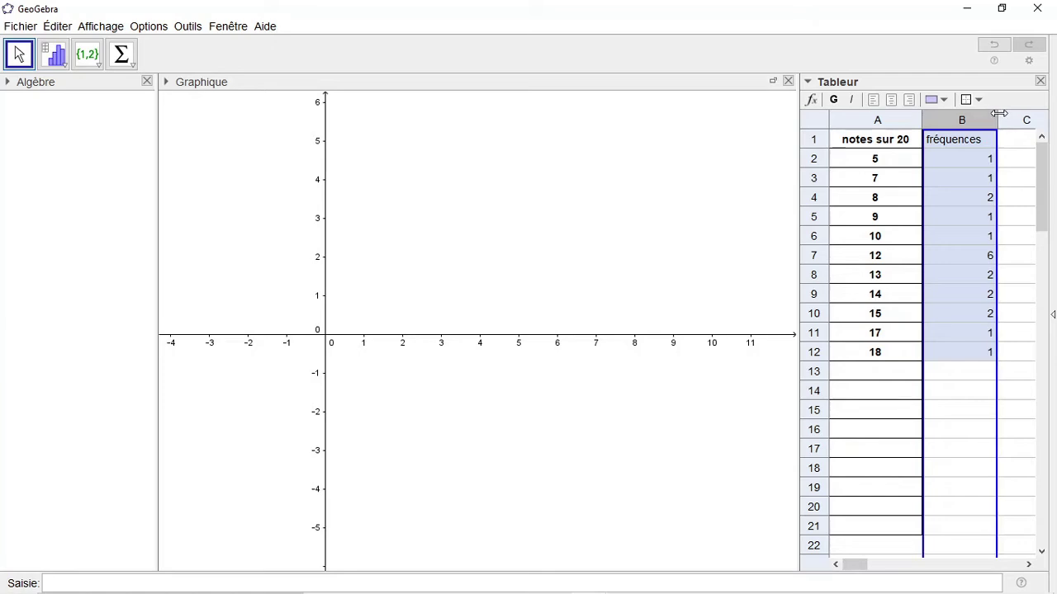
pyautogui.click(924, 410)
pyautogui.moveTo(877, 142); pyautogui.dragTo(986, 359)
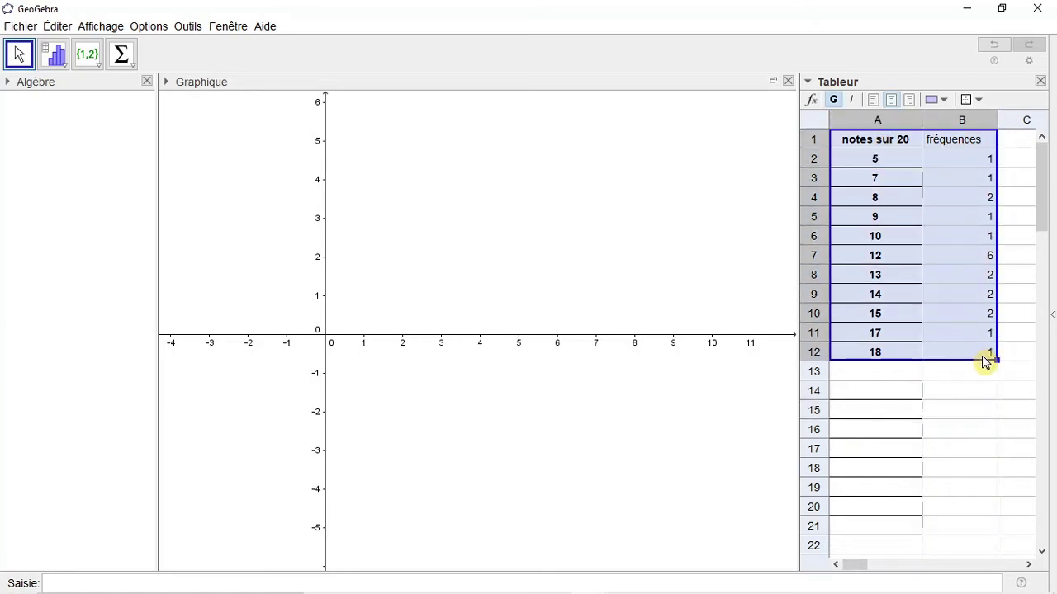
pyautogui.click(887, 102)
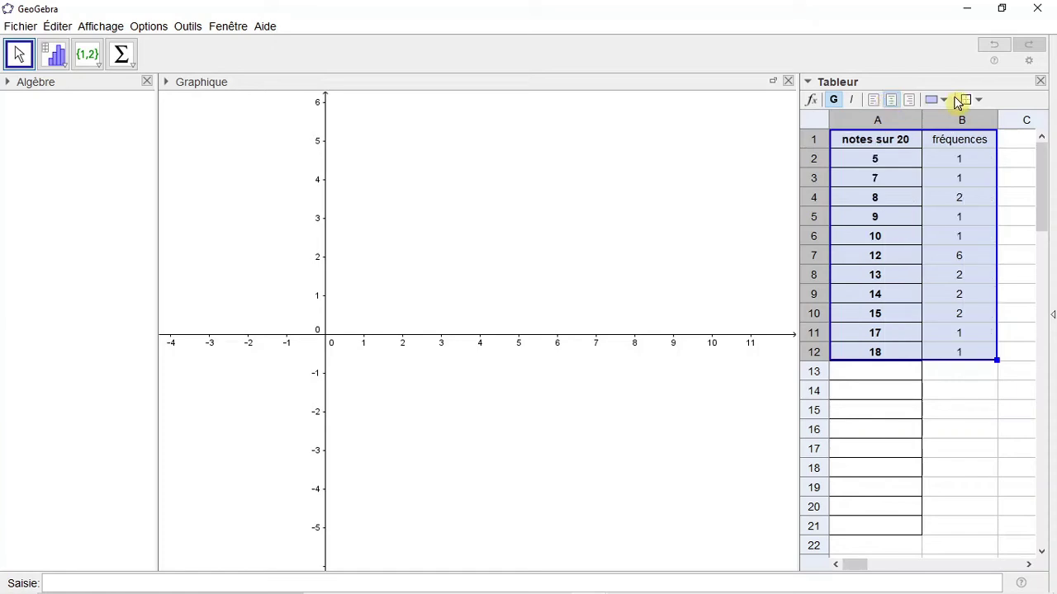
# Step: Make the whole table A1:B12 bold and apply borders around all of its cells
pyautogui.click(979, 124)
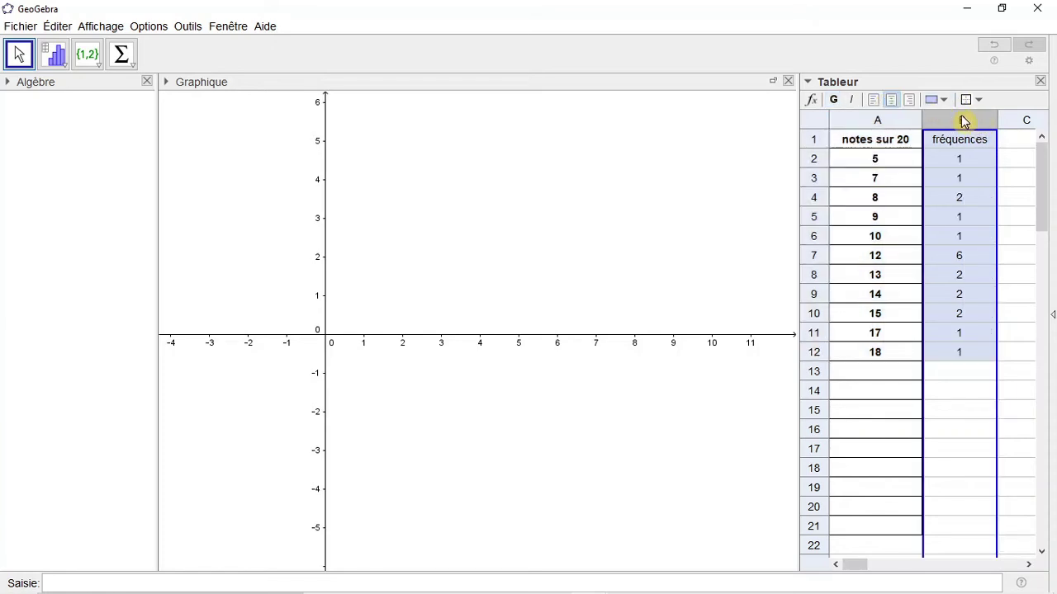
pyautogui.moveTo(850, 140); pyautogui.dragTo(945, 357)
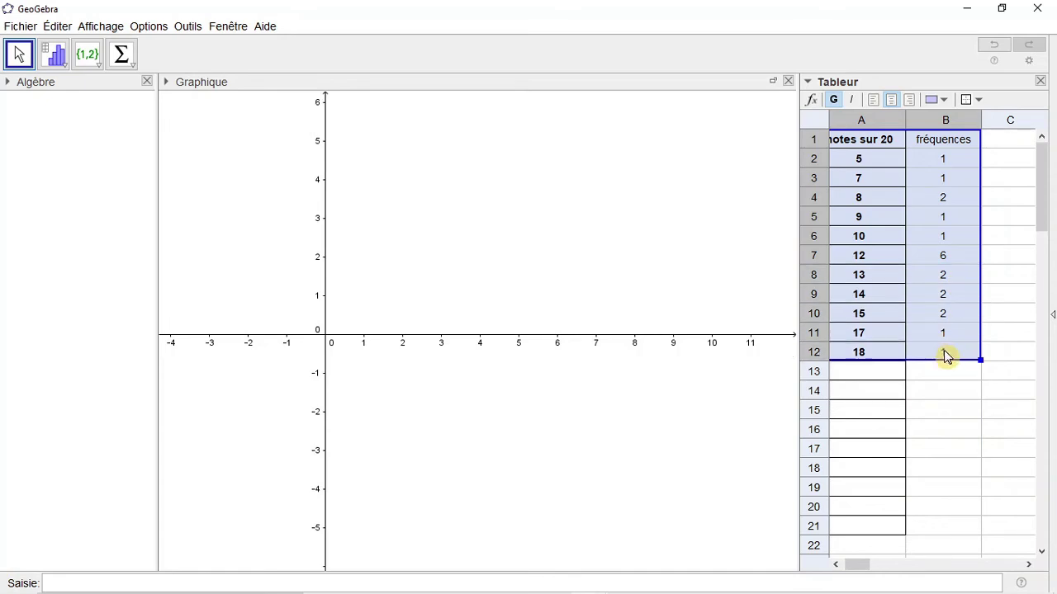
pyautogui.click(834, 100)
pyautogui.click(834, 101)
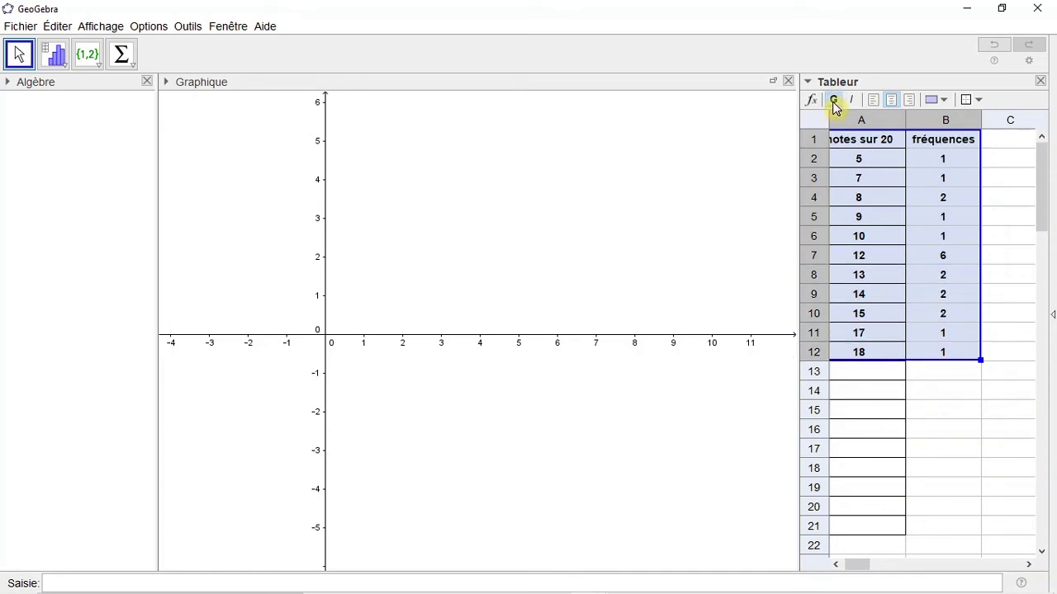
pyautogui.click(972, 104)
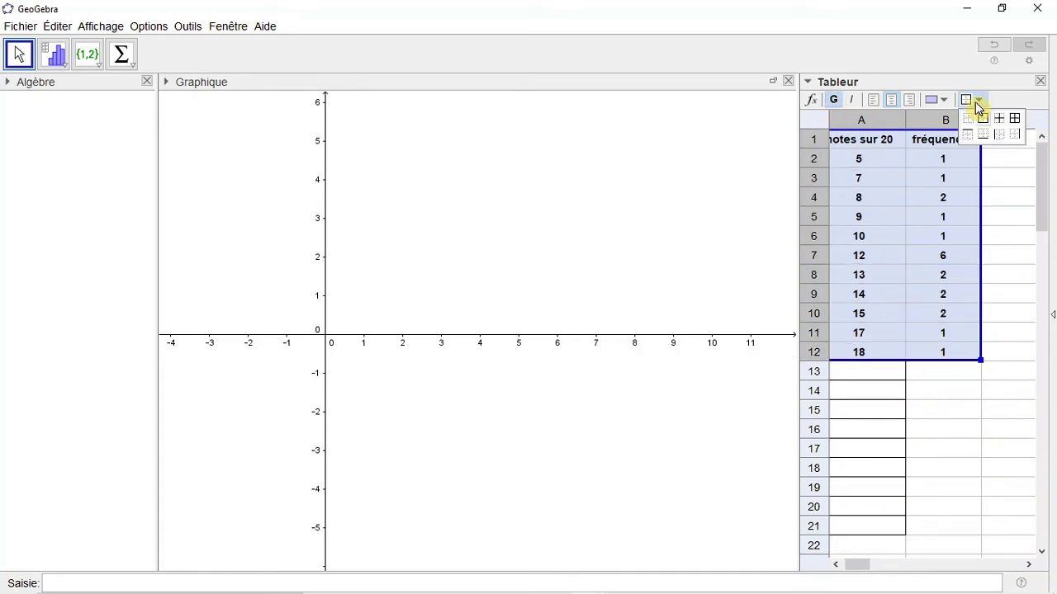
pyautogui.click(1015, 121)
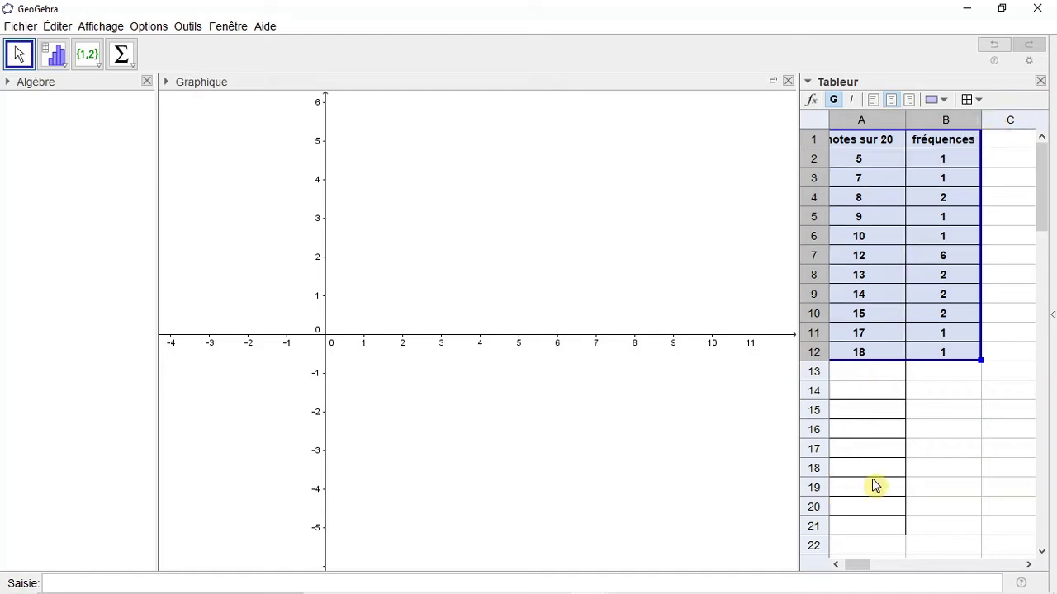
pyautogui.click(942, 444)
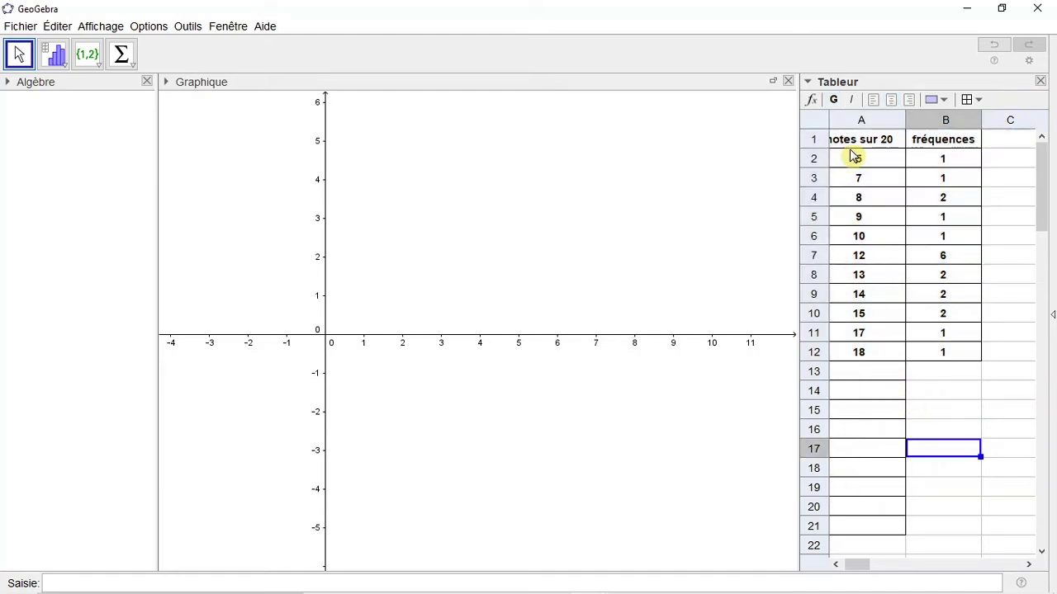
# Step: Start a one-variable statistics analysis on A1:A12 and set the data source type to "Données avec Effectifs"
pyautogui.moveTo(859, 144); pyautogui.dragTo(877, 357)
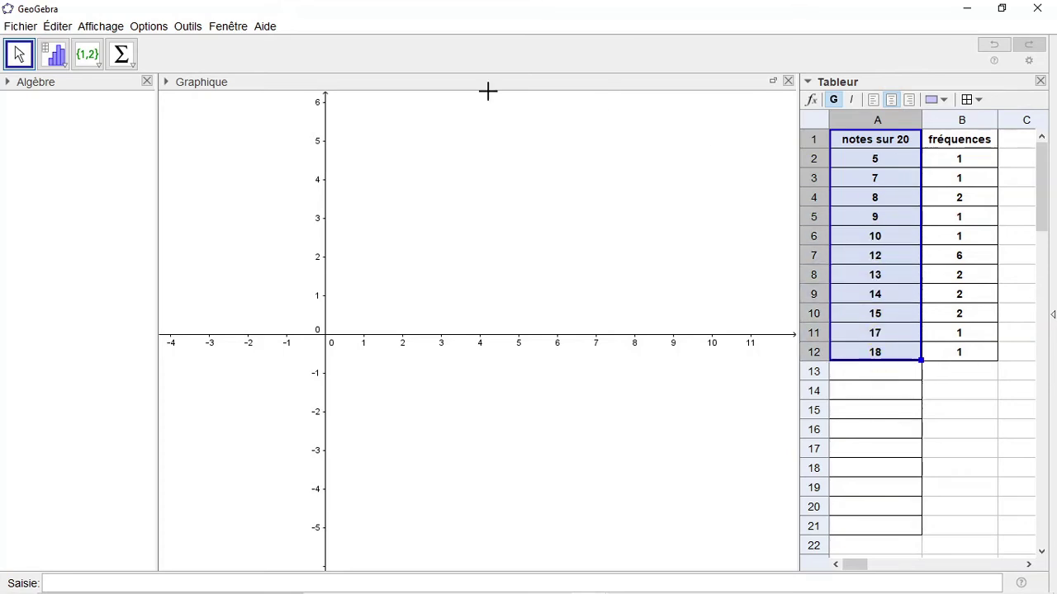
pyautogui.click(65, 66)
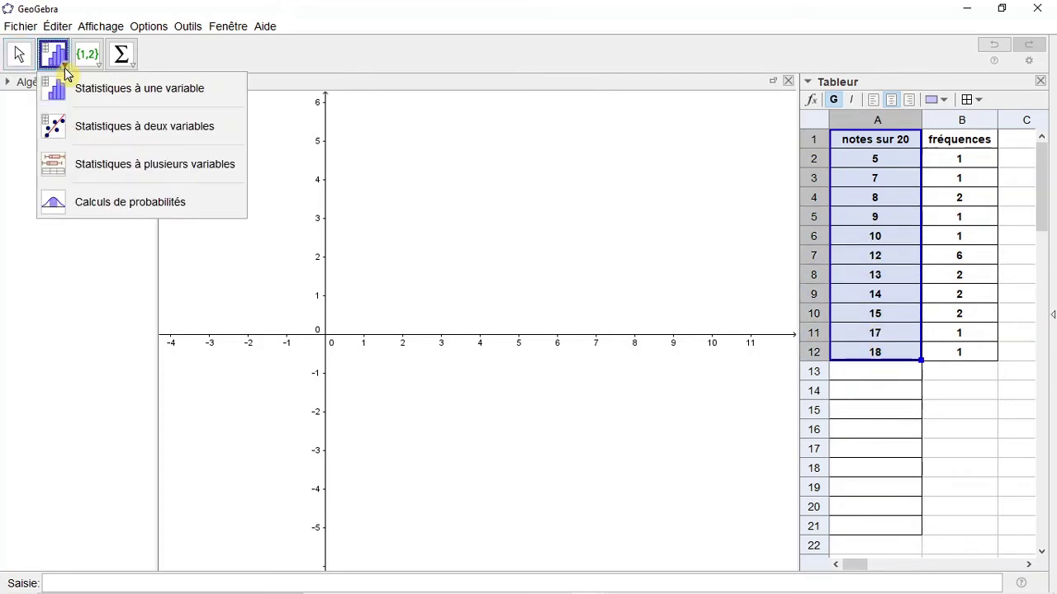
pyautogui.click(159, 98)
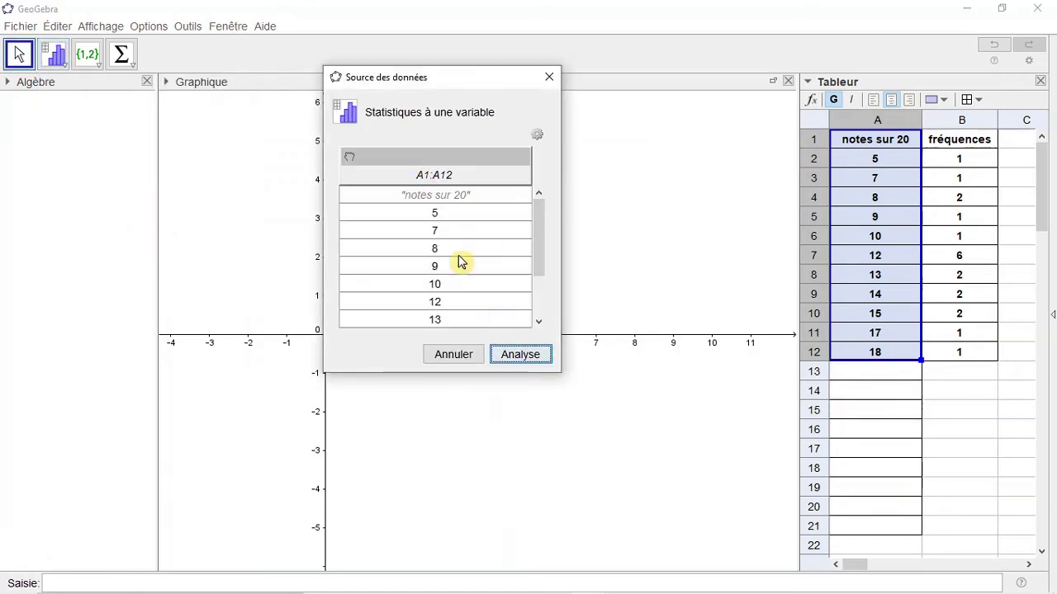
pyautogui.click(541, 135)
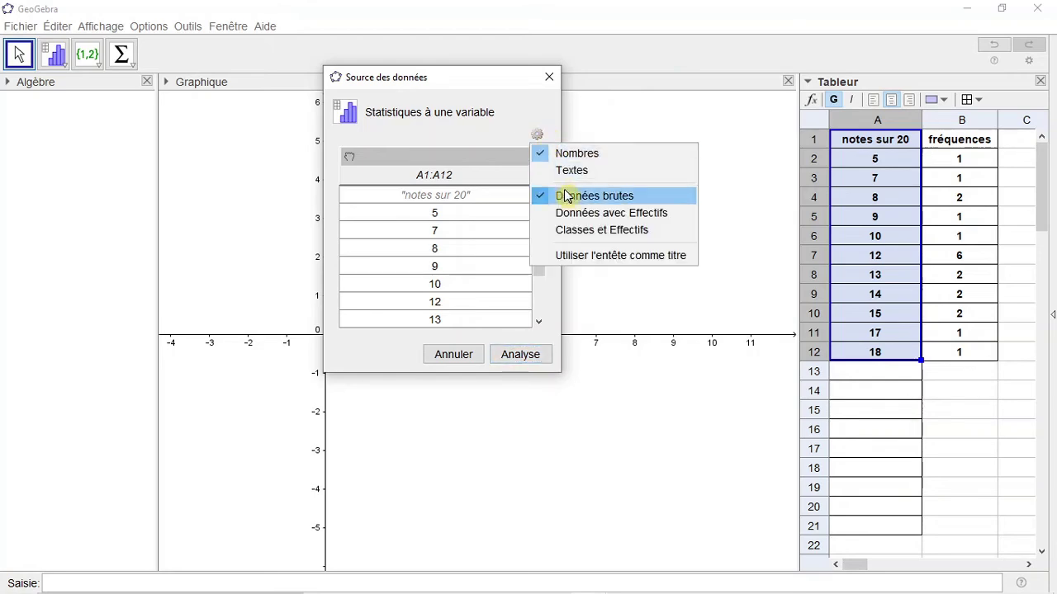
pyautogui.click(570, 216)
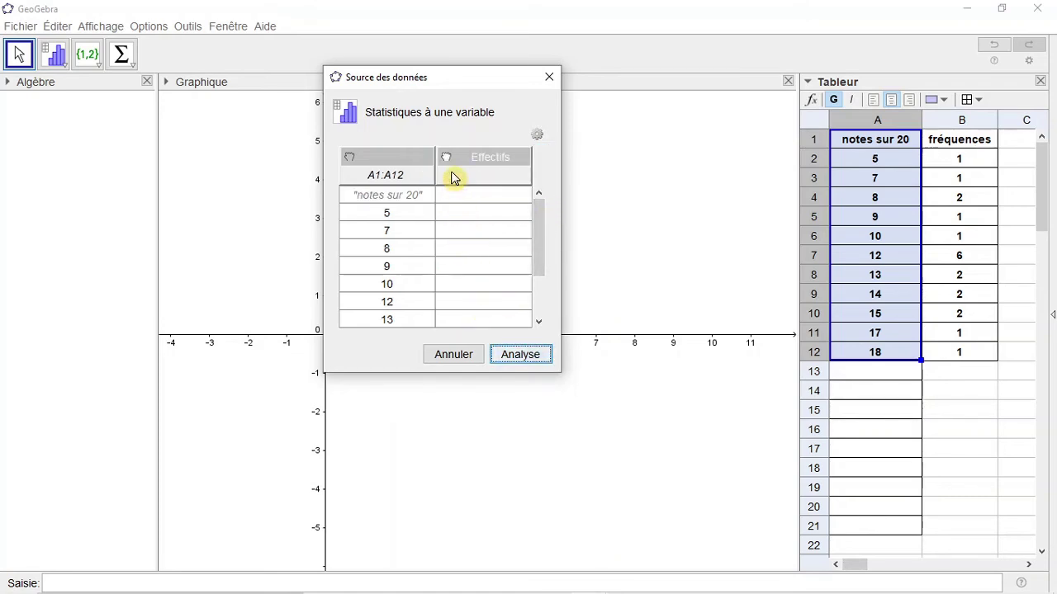
# Step: Assign cells B1:B12 as the "Effectifs" column of the data source
pyautogui.moveTo(957, 142); pyautogui.dragTo(951, 353)
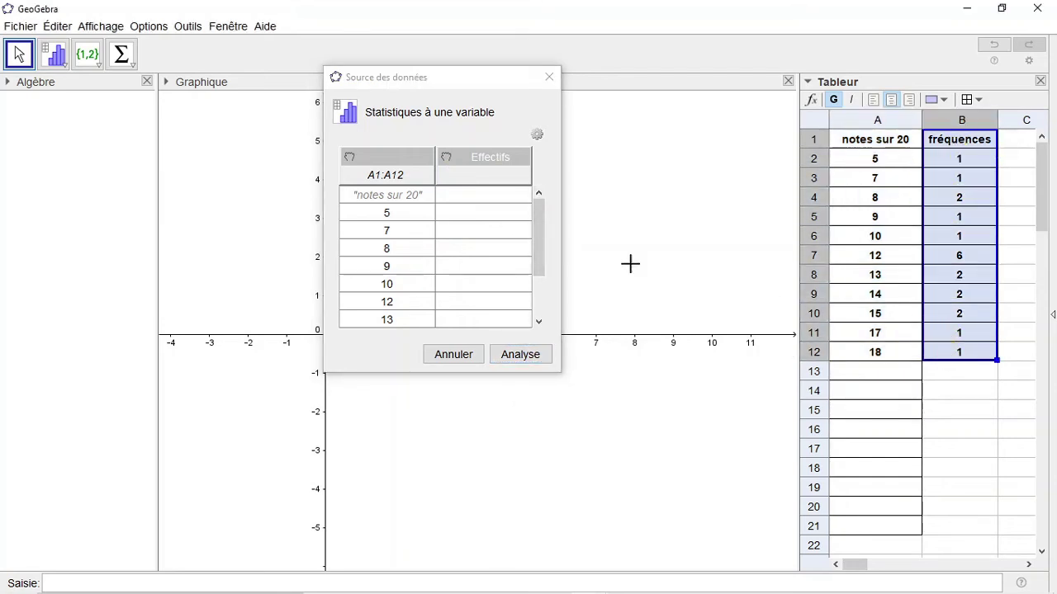
pyautogui.click(446, 158)
pyautogui.click(445, 159)
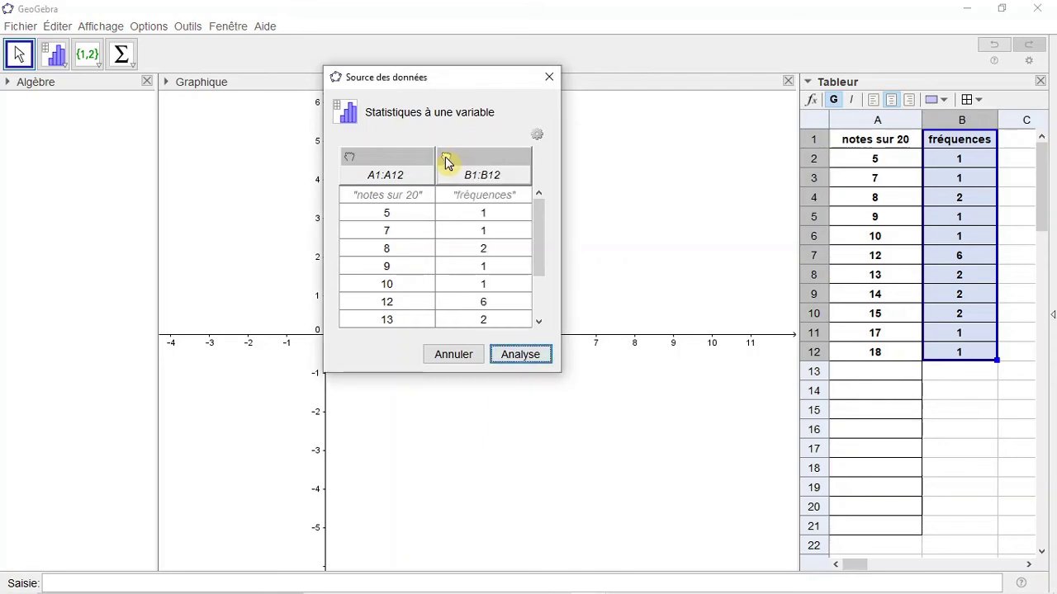
# Step: Check the paired marks and frequencies down to the last row, then run the analysis and widen the data analysis window
pyautogui.moveTo(495, 80); pyautogui.dragTo(653, 63)
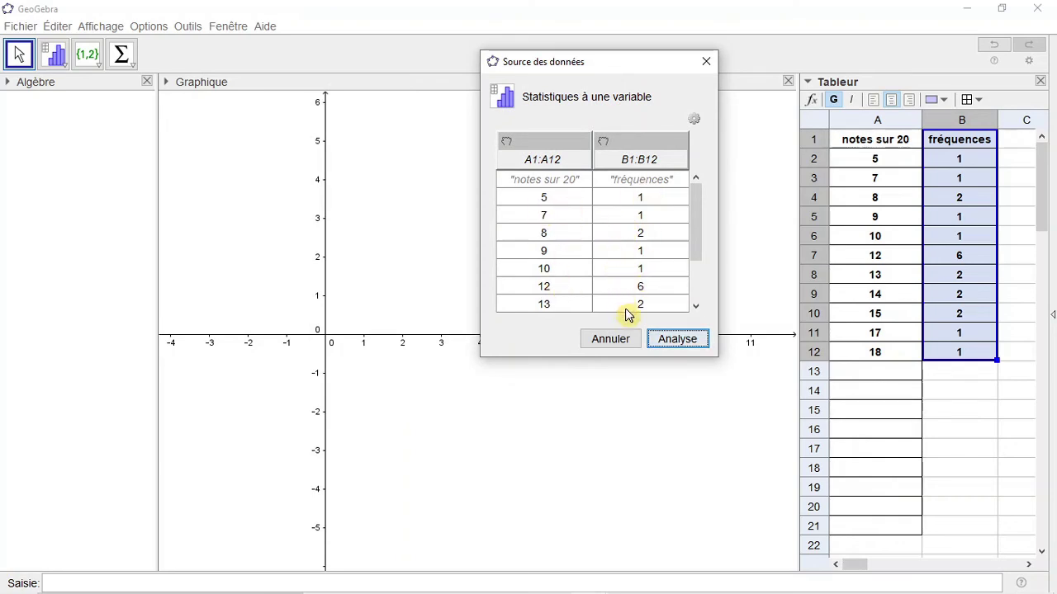
pyautogui.moveTo(700, 228); pyautogui.dragTo(701, 297)
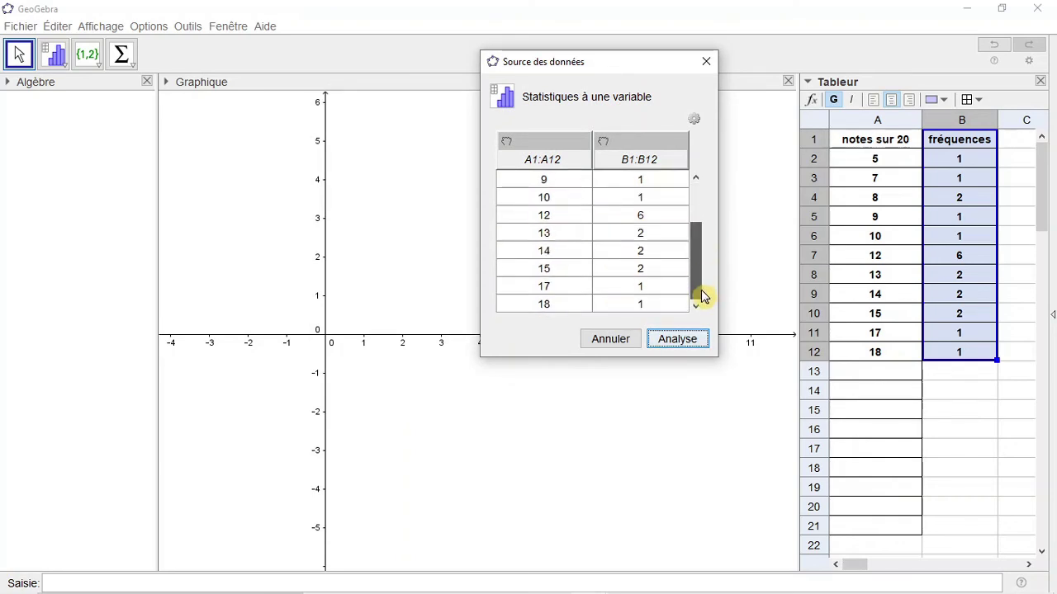
pyautogui.click(675, 347)
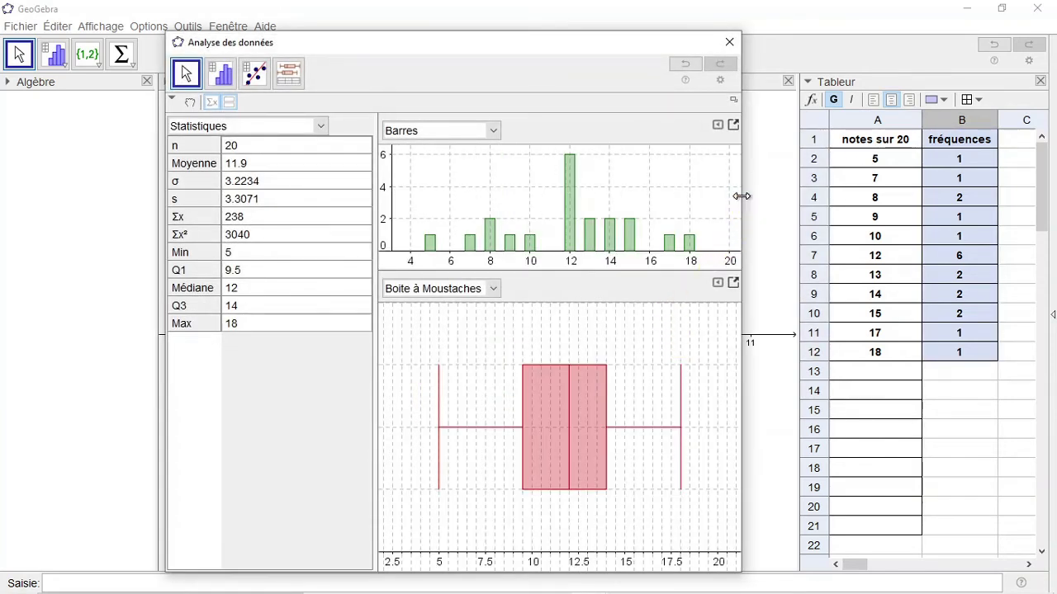
pyautogui.moveTo(741, 195); pyautogui.dragTo(788, 196)
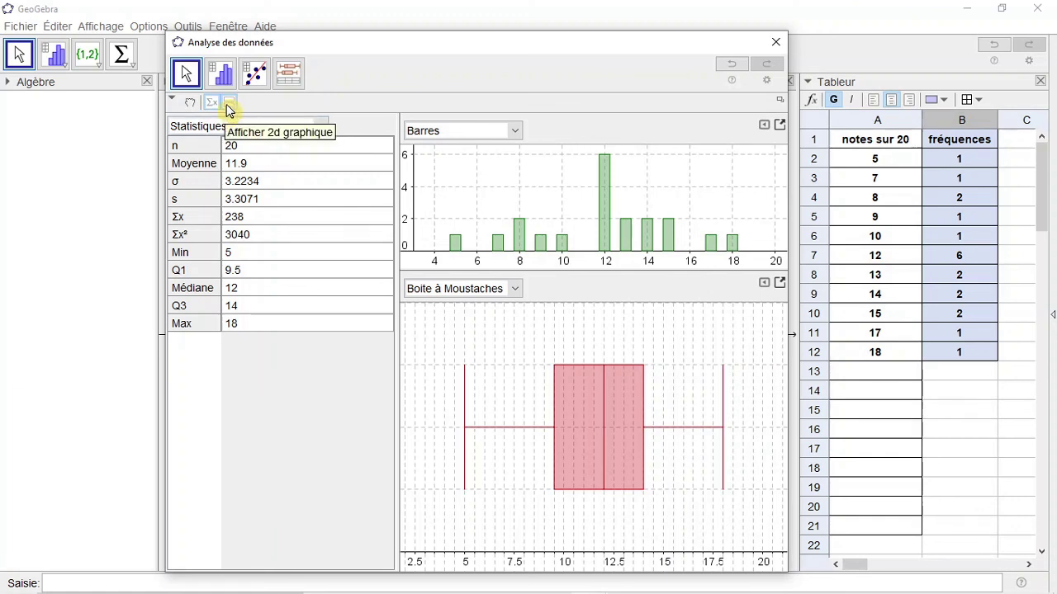
# Step: Examine the graph settings of the bar chart and of the box plot, hiding each set of options again
pyautogui.click(764, 130)
pyautogui.click(766, 128)
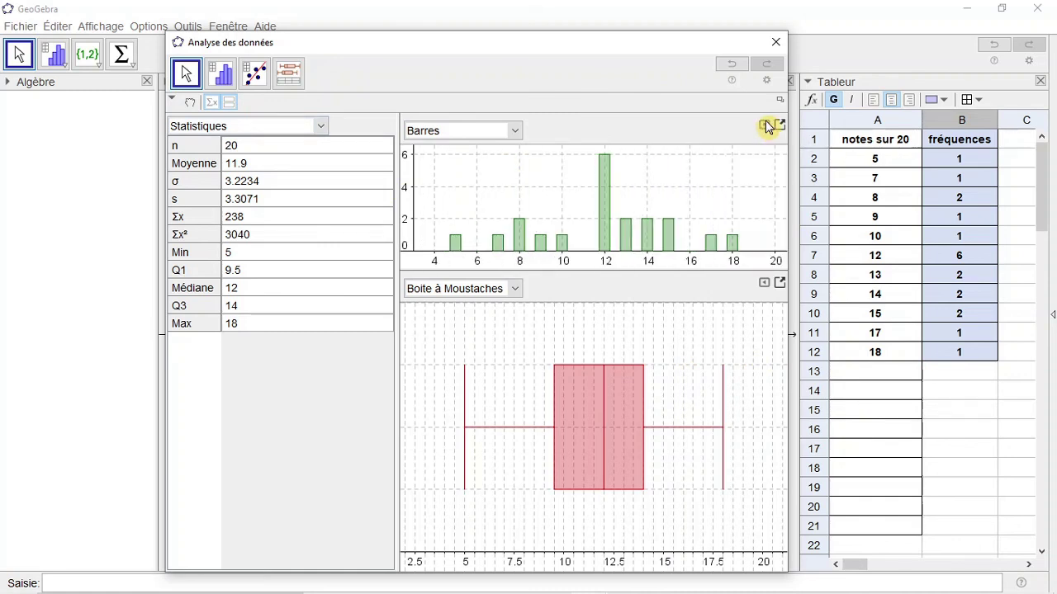
pyautogui.click(766, 127)
pyautogui.click(696, 157)
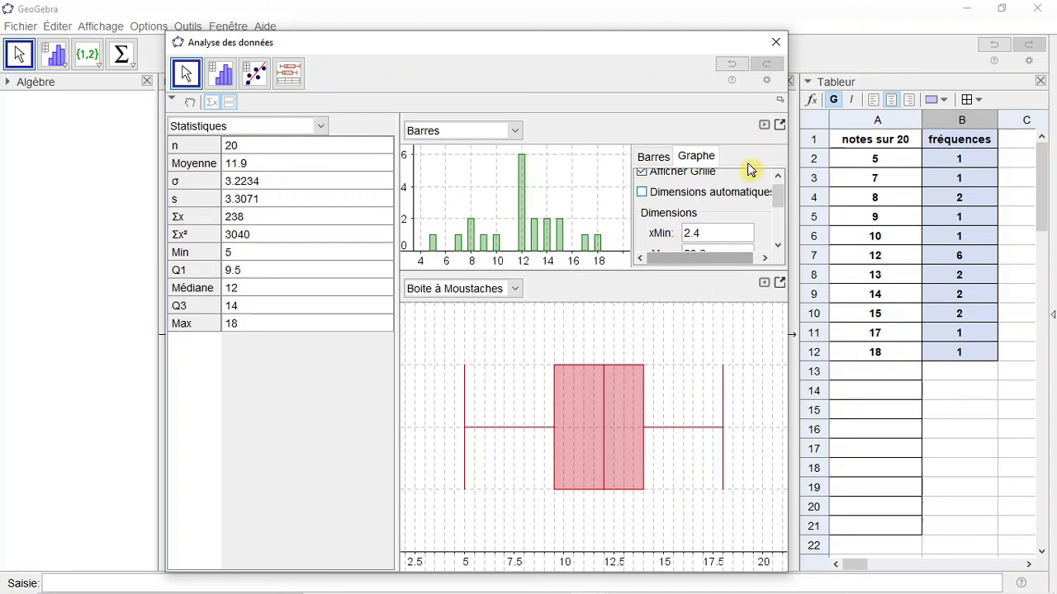
pyautogui.click(763, 126)
pyautogui.click(763, 283)
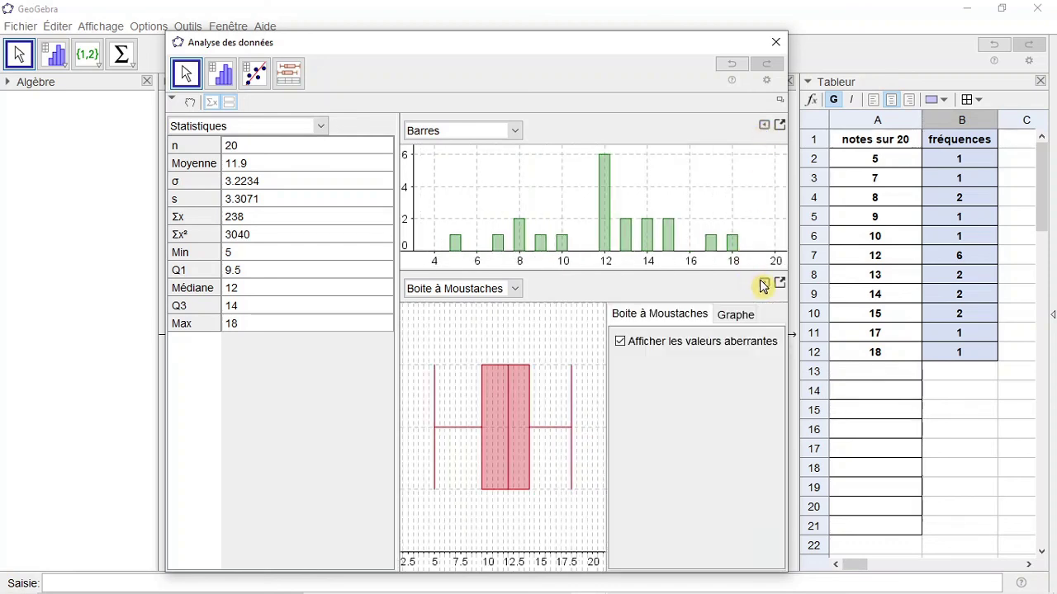
pyautogui.click(736, 319)
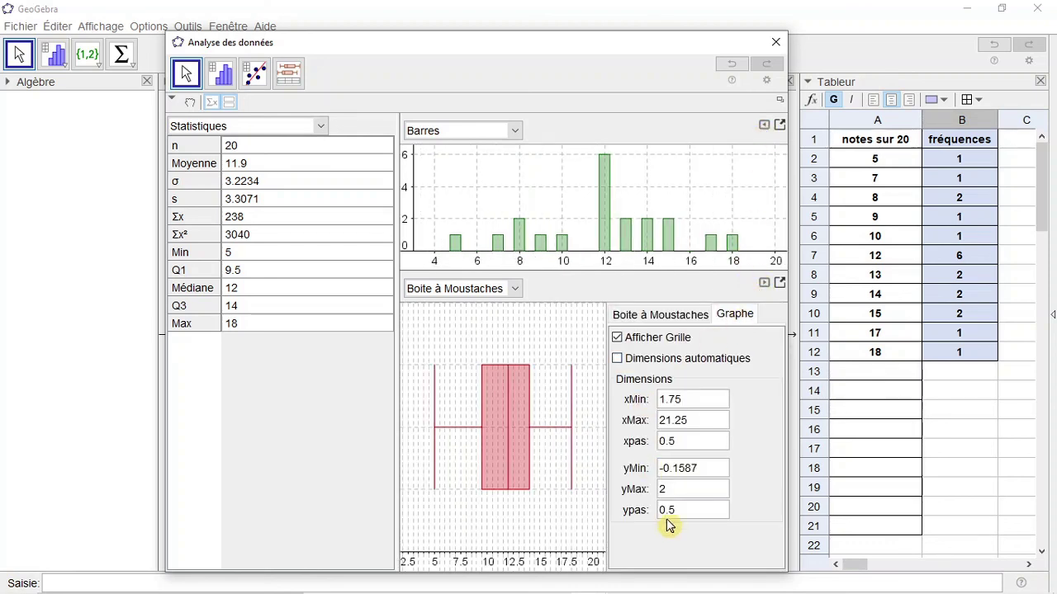
pyautogui.click(764, 283)
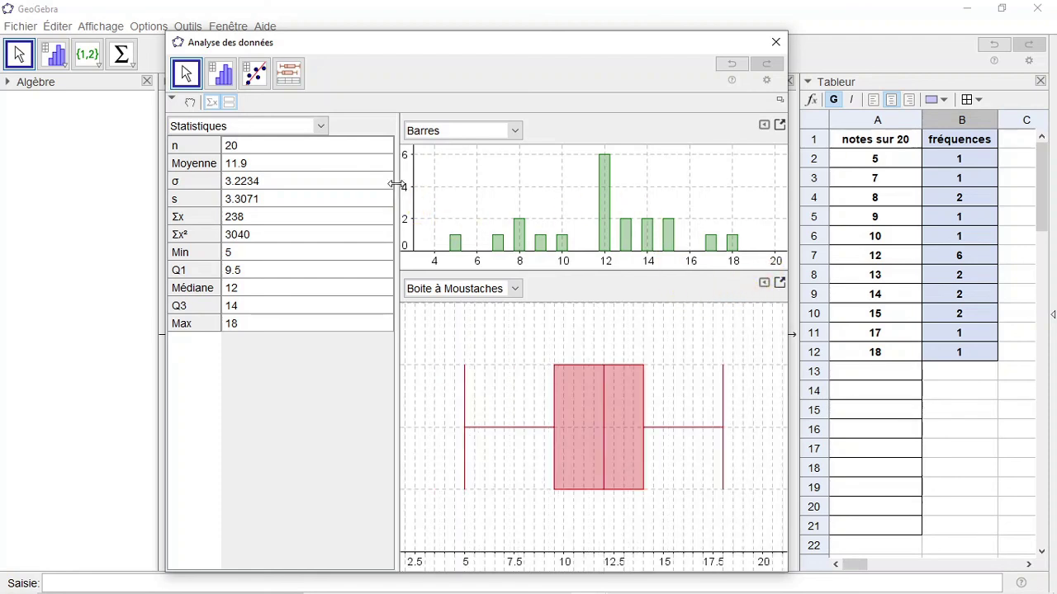
# Step: Narrow the statistics pane to give the graphs more width and reduce the height of the data analysis window
pyautogui.moveTo(397, 184); pyautogui.dragTo(283, 198)
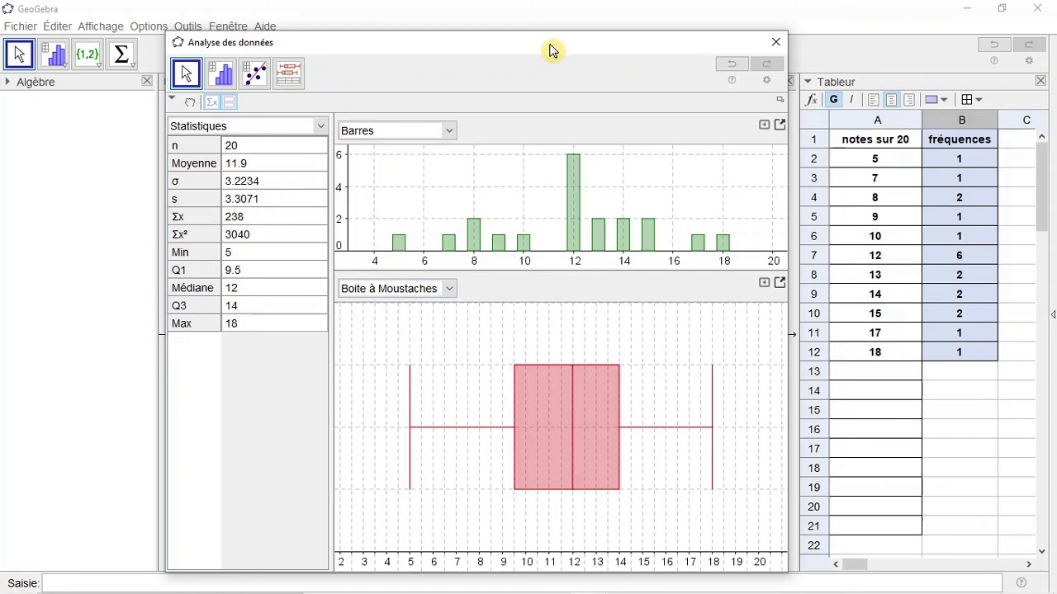
pyautogui.moveTo(551, 50)
pyautogui.mouseDown()
pyautogui.moveTo(549, 63)
pyautogui.moveTo(565, 53)
pyautogui.moveTo(545, 45)
pyautogui.moveTo(564, 55)
pyautogui.moveTo(550, 52)
pyautogui.mouseUp()
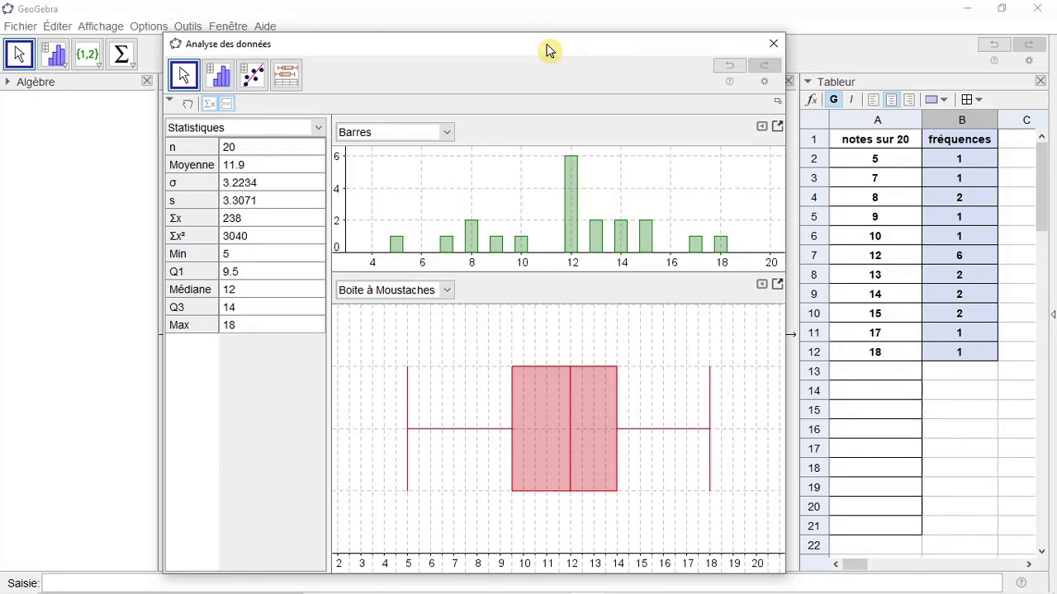
pyautogui.moveTo(547, 34); pyautogui.dragTo(555, 90)
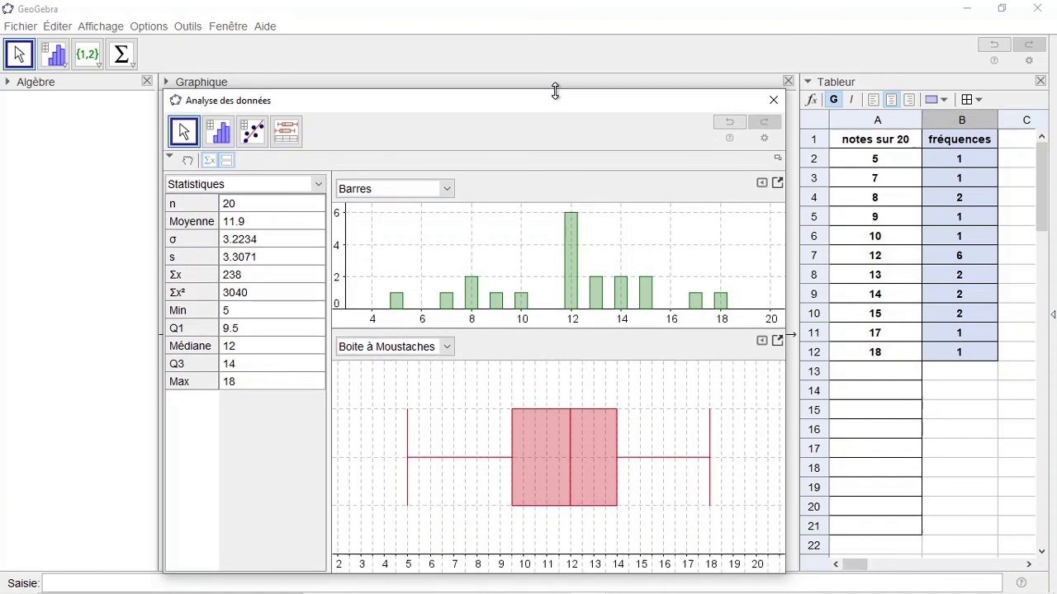